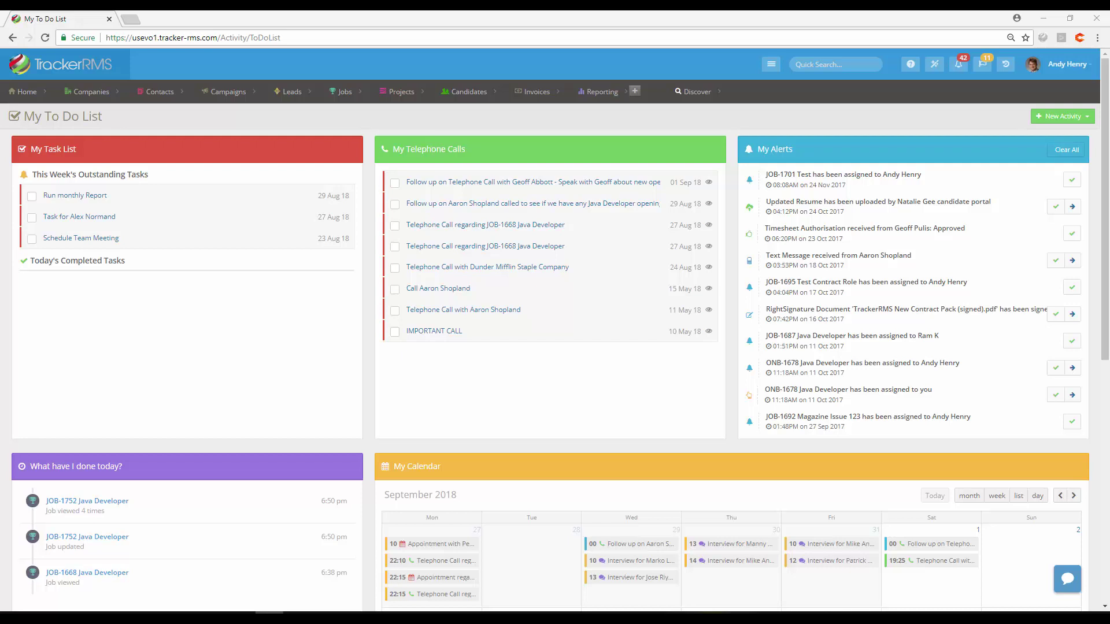
Step: Go from the account menu through Tools & Settings and User Setup to the Users page
click(1063, 65)
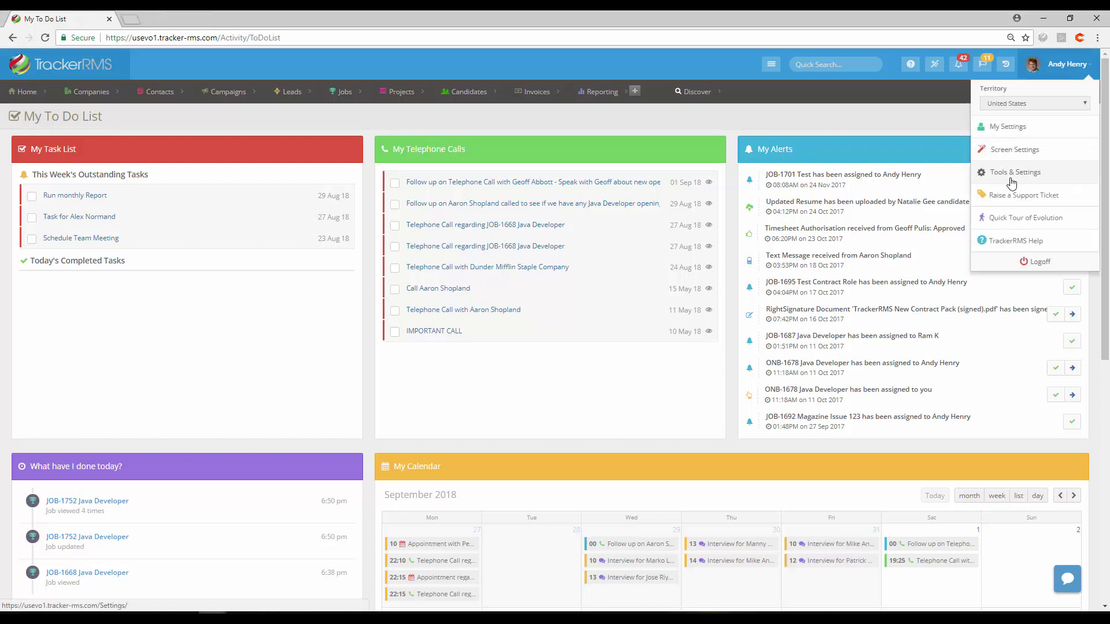
click(1011, 182)
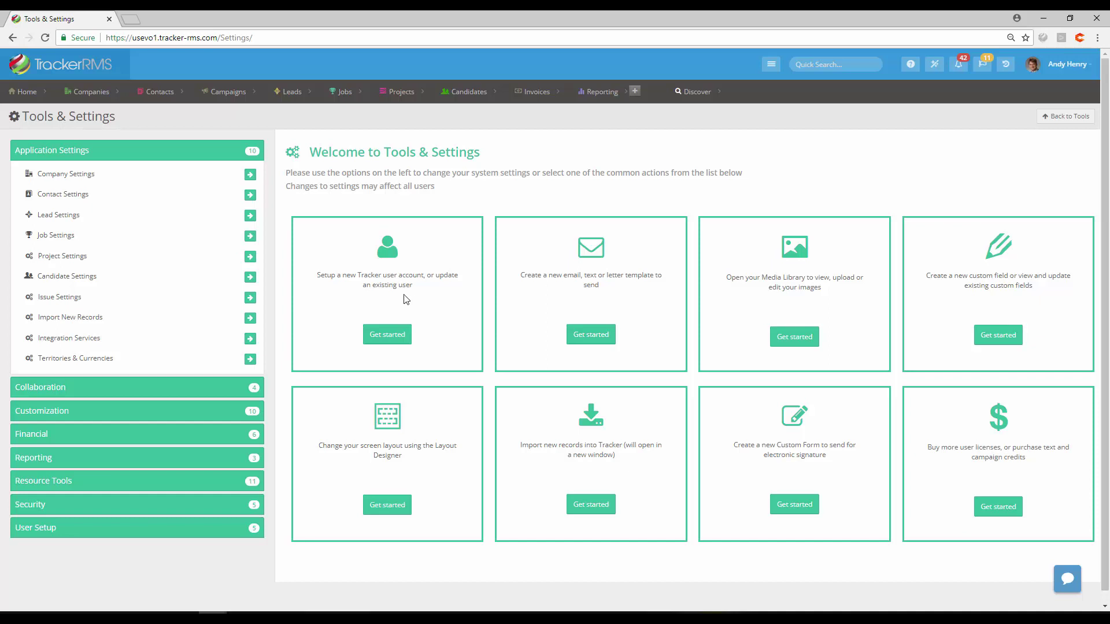
click(50, 534)
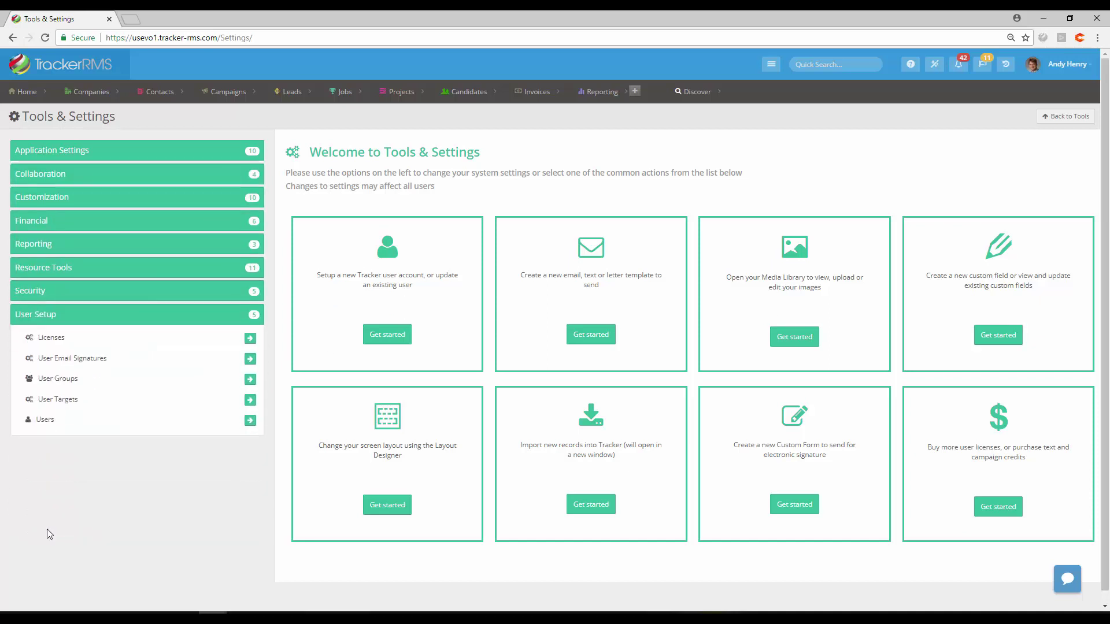
click(250, 422)
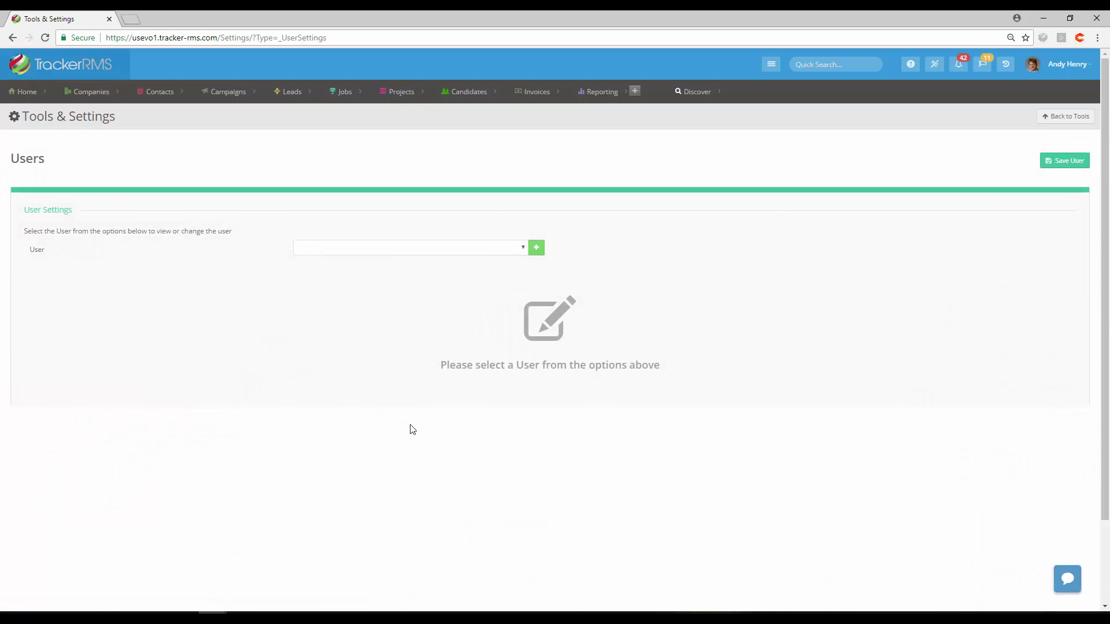
Step: Add a new user with their e-mail, first name, last name and job title Recruiter
click(536, 247)
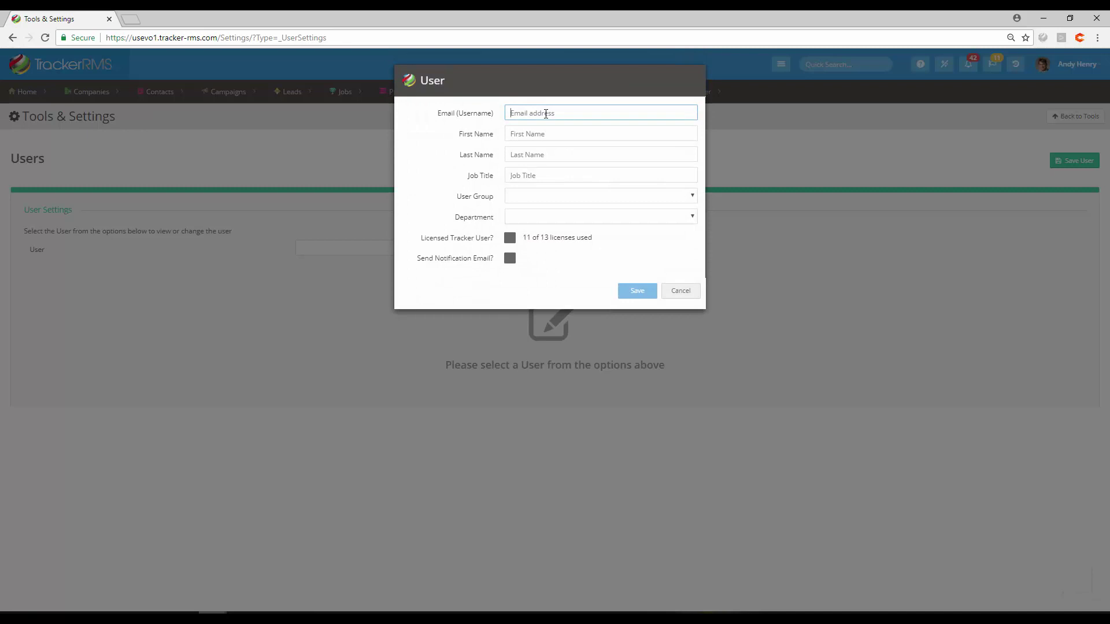
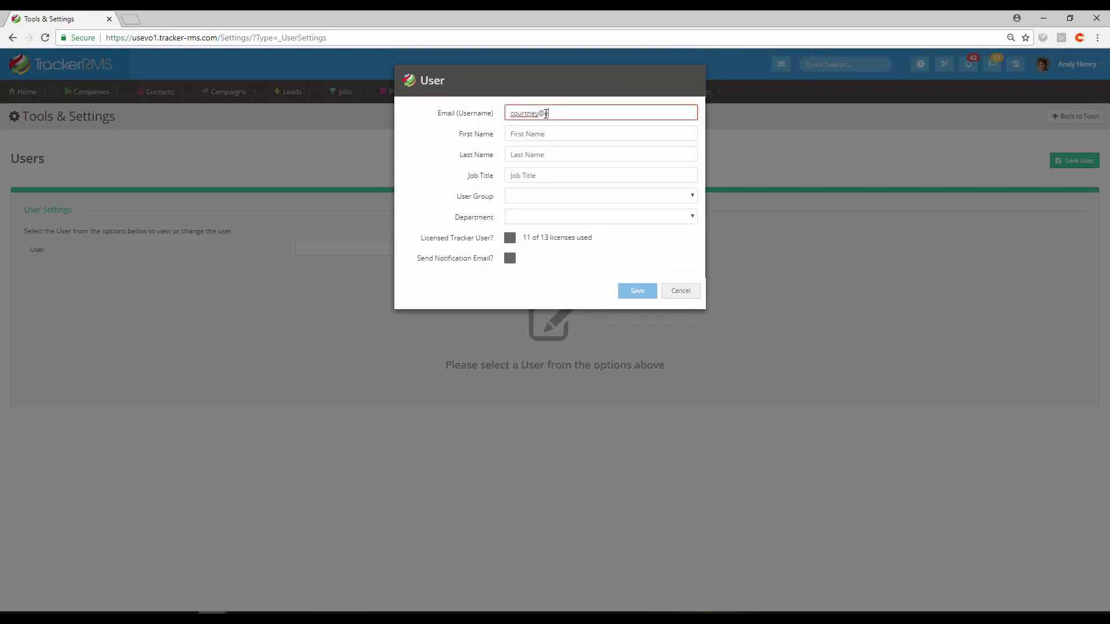
key(Tab)
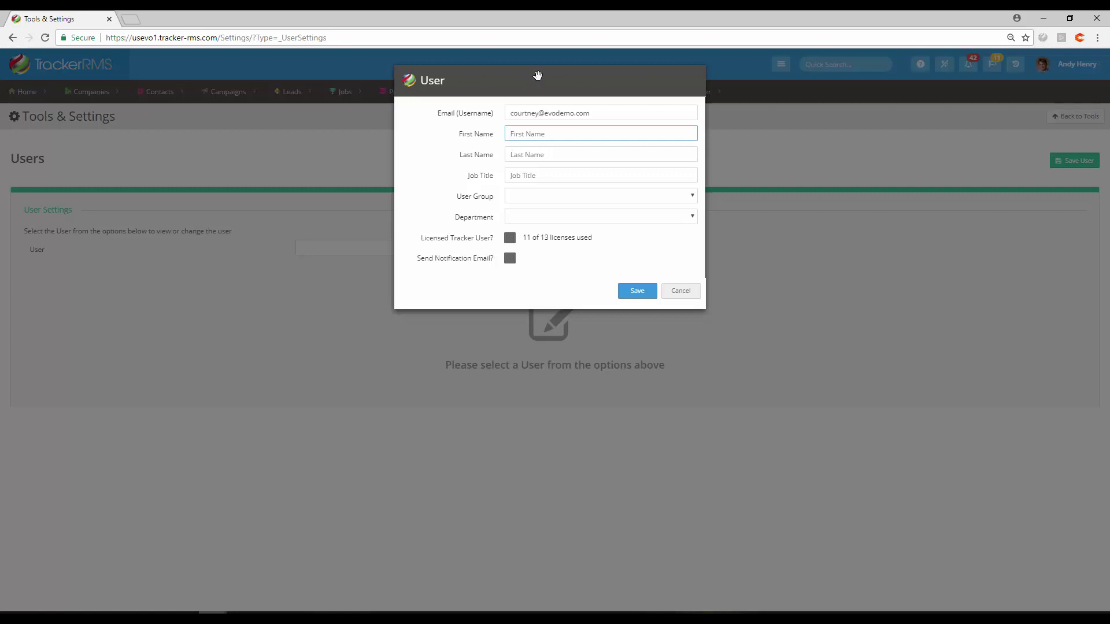
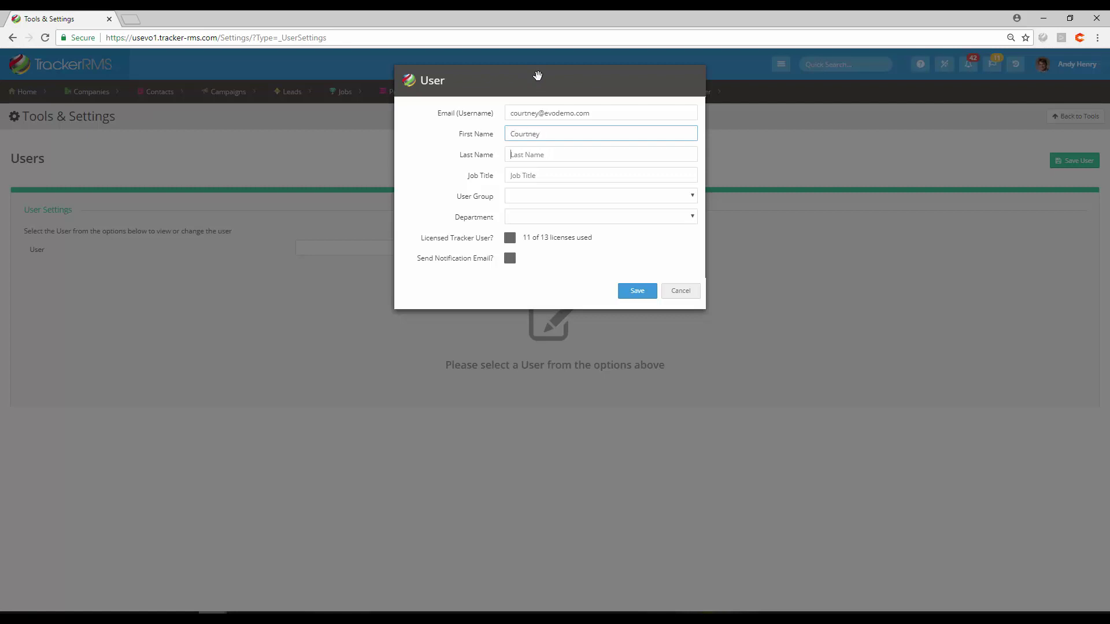
key(Tab)
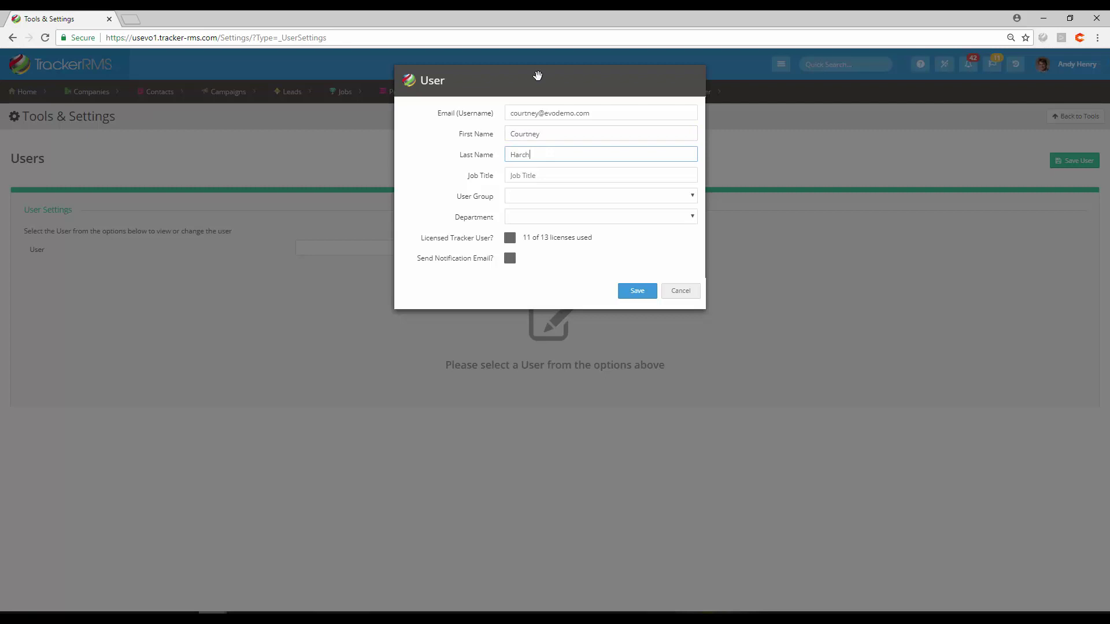
key(Tab)
text(Recr)
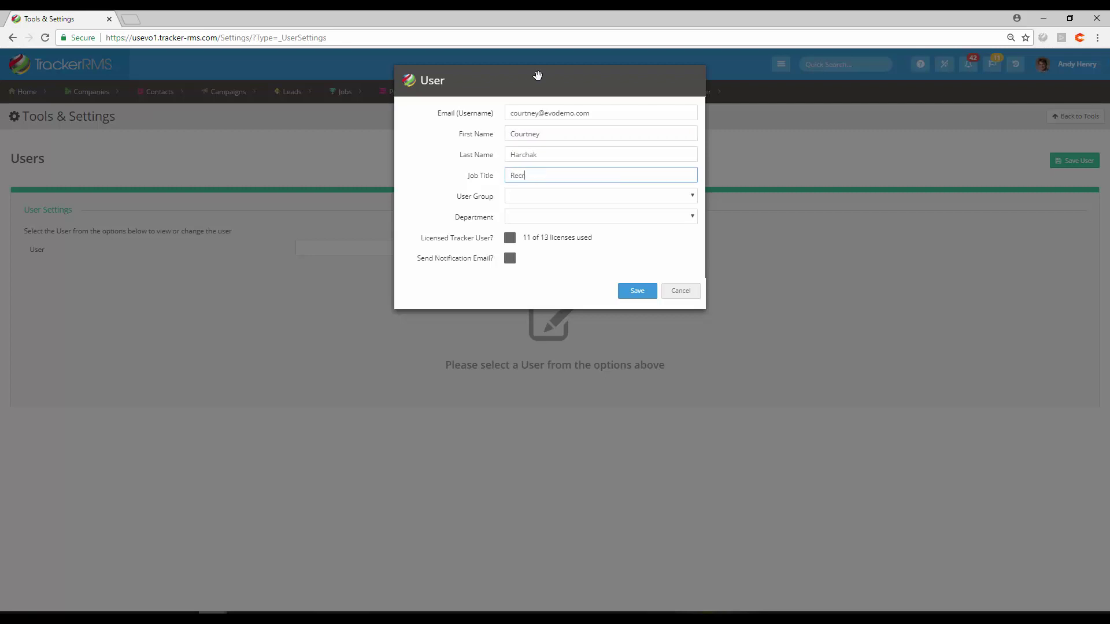
text(uiter)
key(Tab)
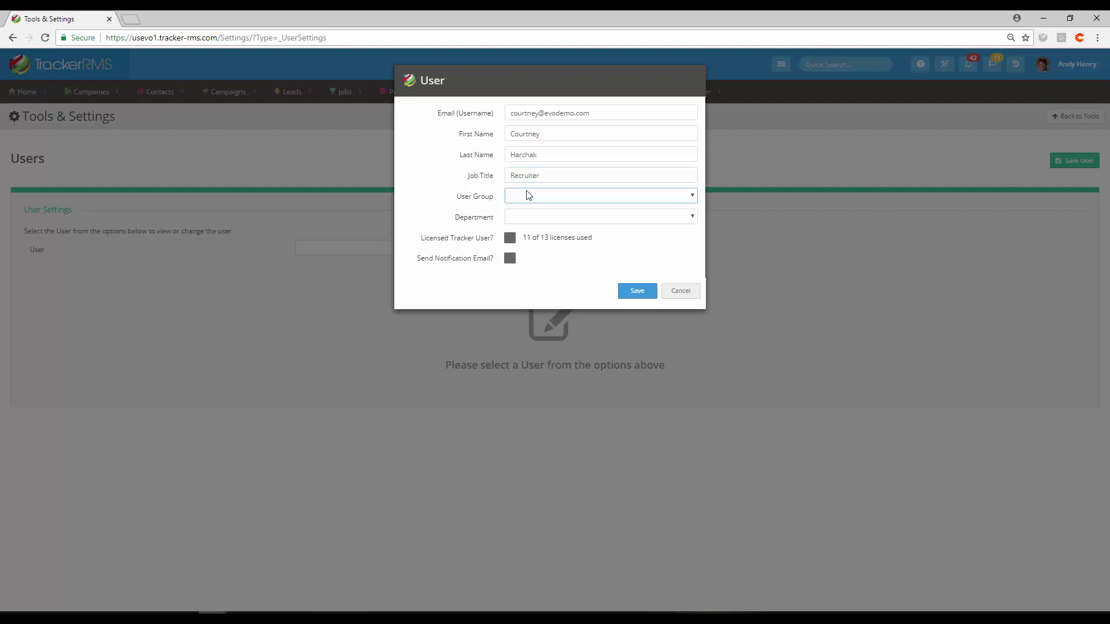
Step: Choose the Recruiter user group and leave the Department dropdown empty
click(530, 201)
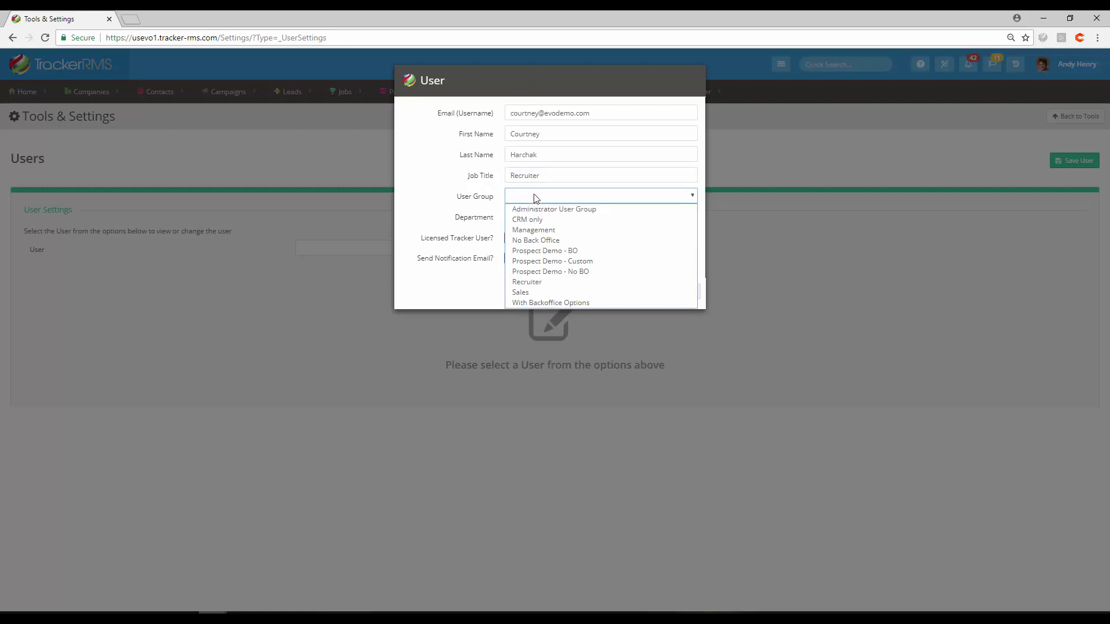
click(531, 283)
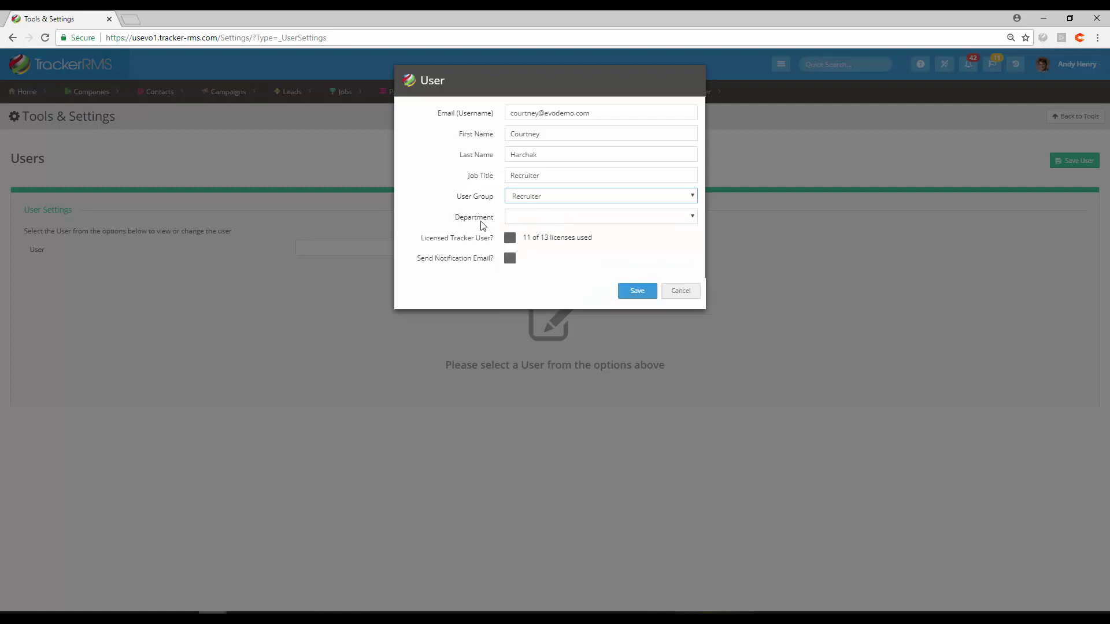
click(602, 218)
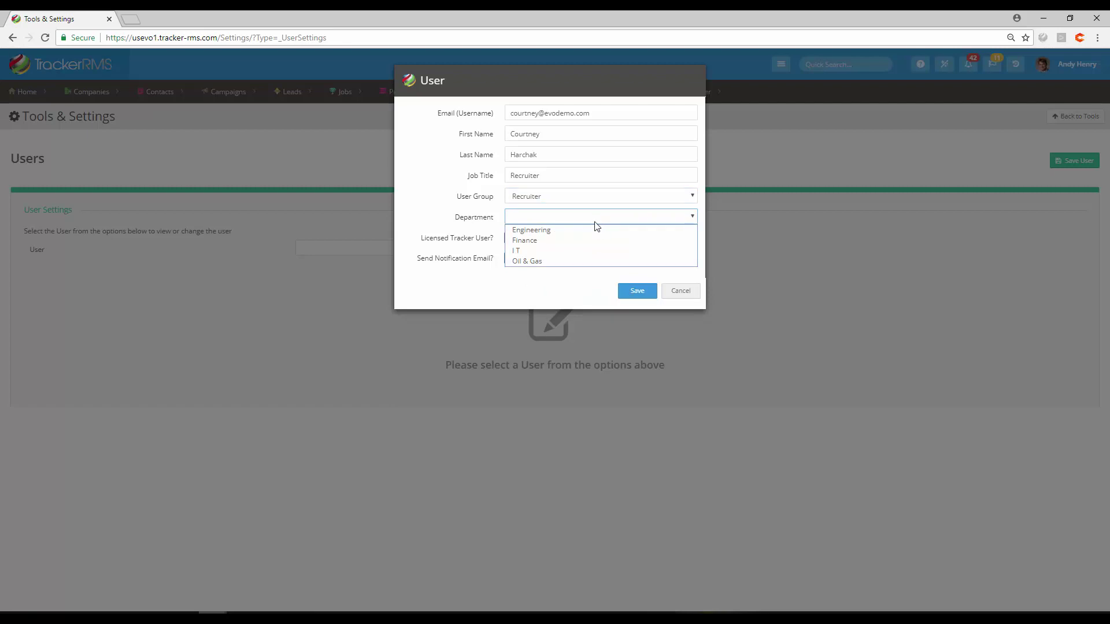
click(585, 221)
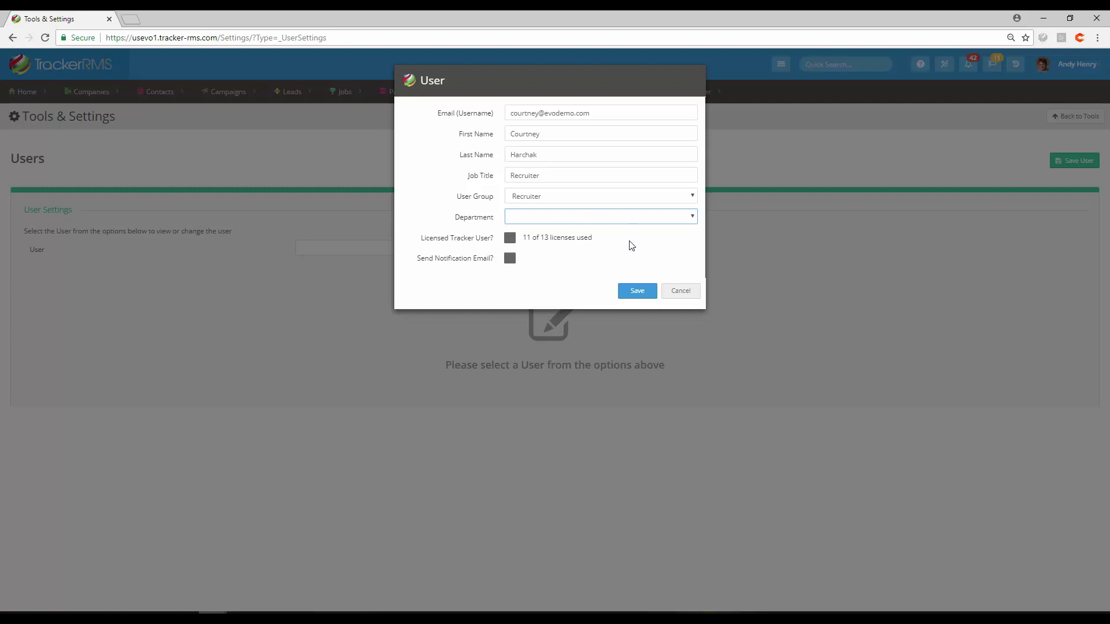
Step: Tick Licensed Tracker User and leave Send Notification Email unticked
click(509, 240)
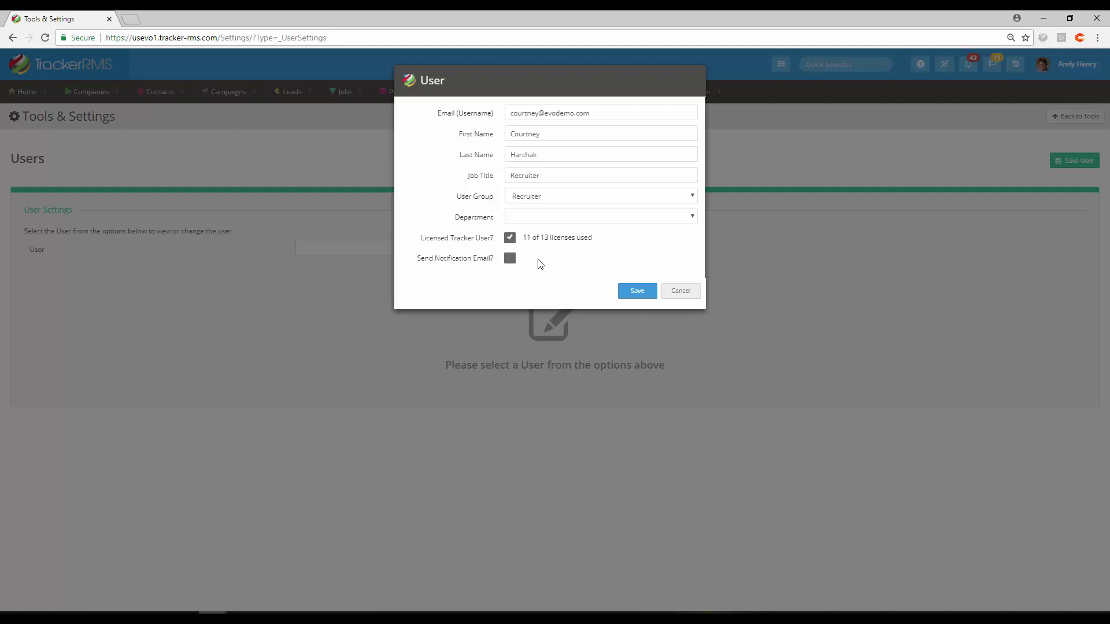
click(509, 260)
click(510, 261)
Step: Save the new user, then check the password actions list without choosing anything
click(635, 293)
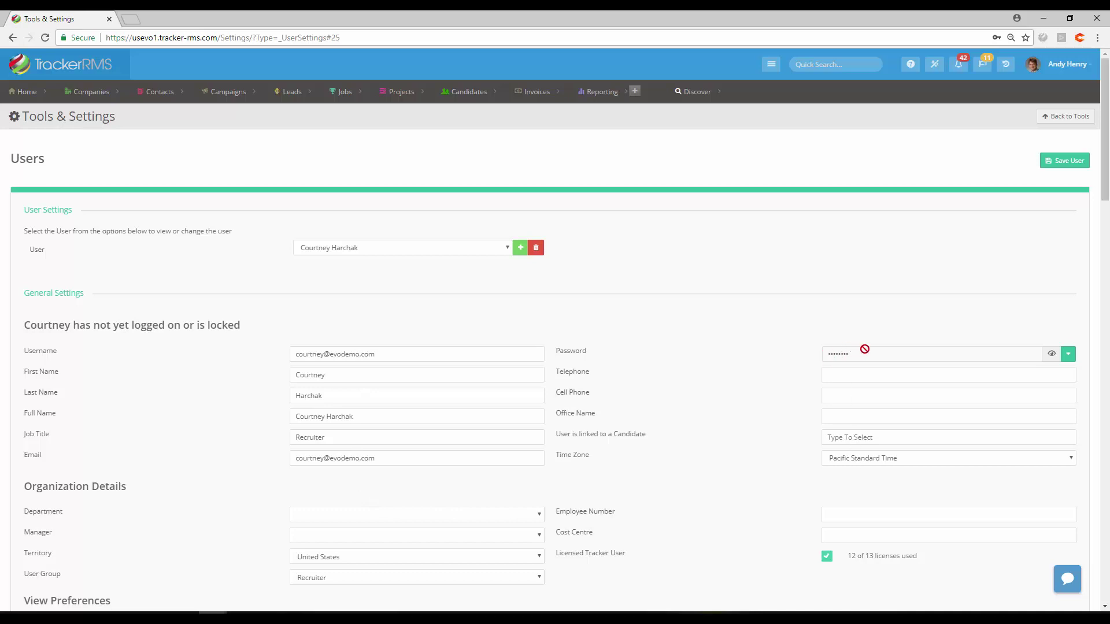
click(1070, 357)
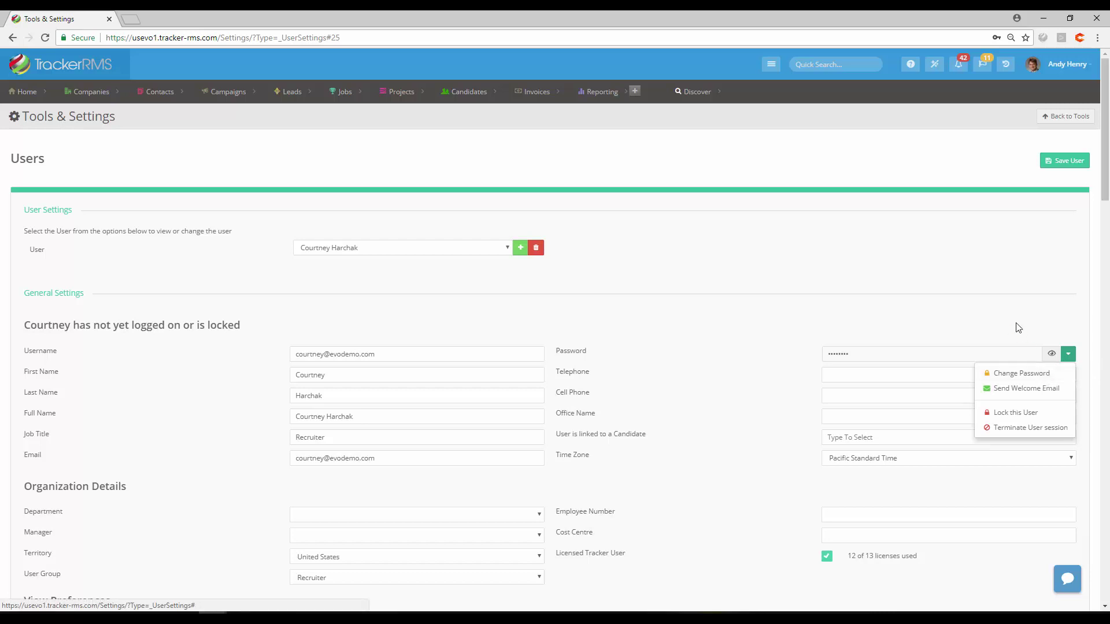
click(1012, 306)
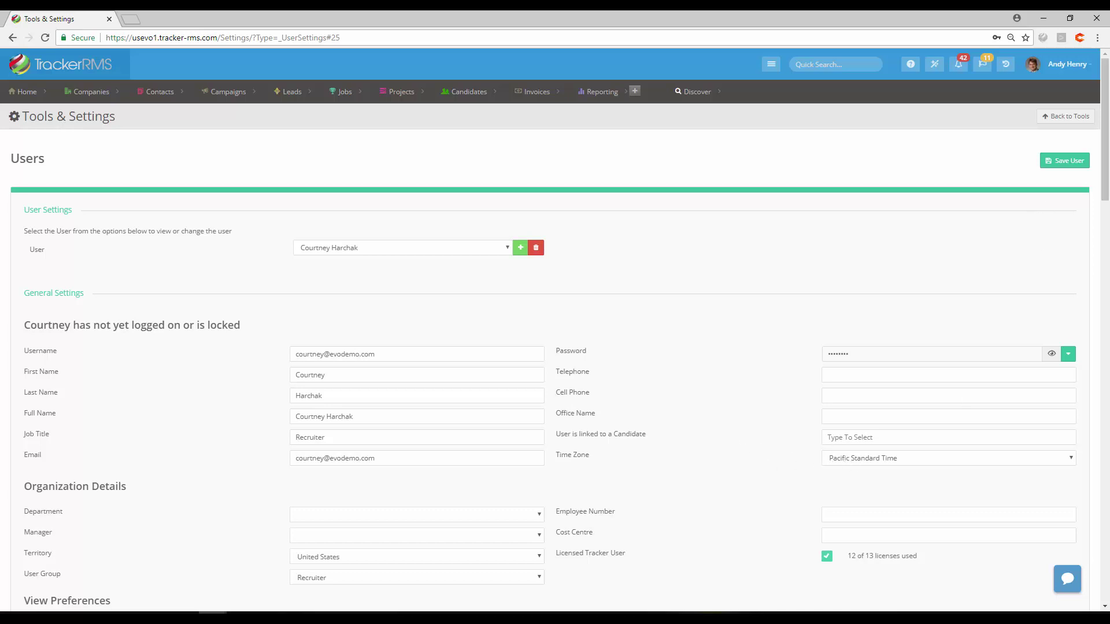
Step: Leave Department and Manager blank, keep the Recruiter user group, and tick Licensed Tracker User
scroll(916, 297, down, 5)
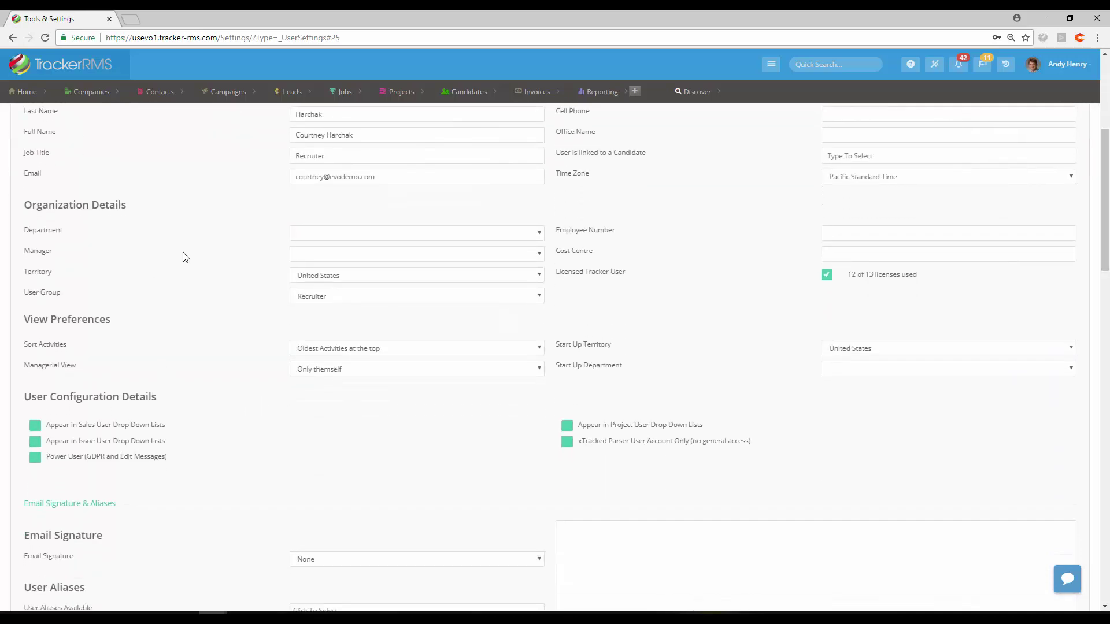
click(333, 242)
click(331, 237)
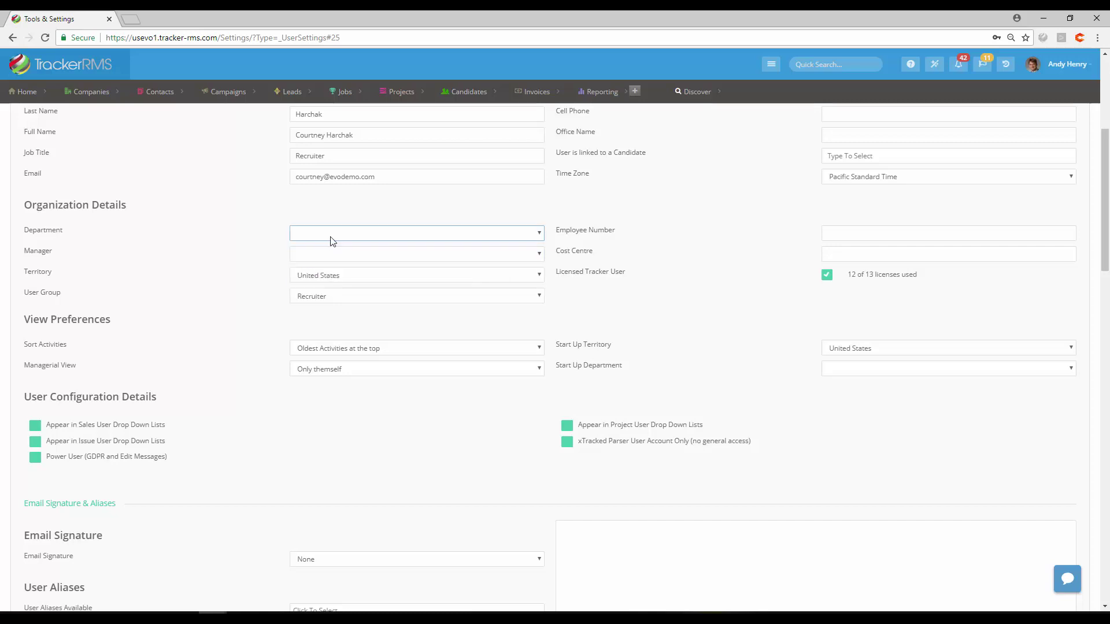
click(328, 254)
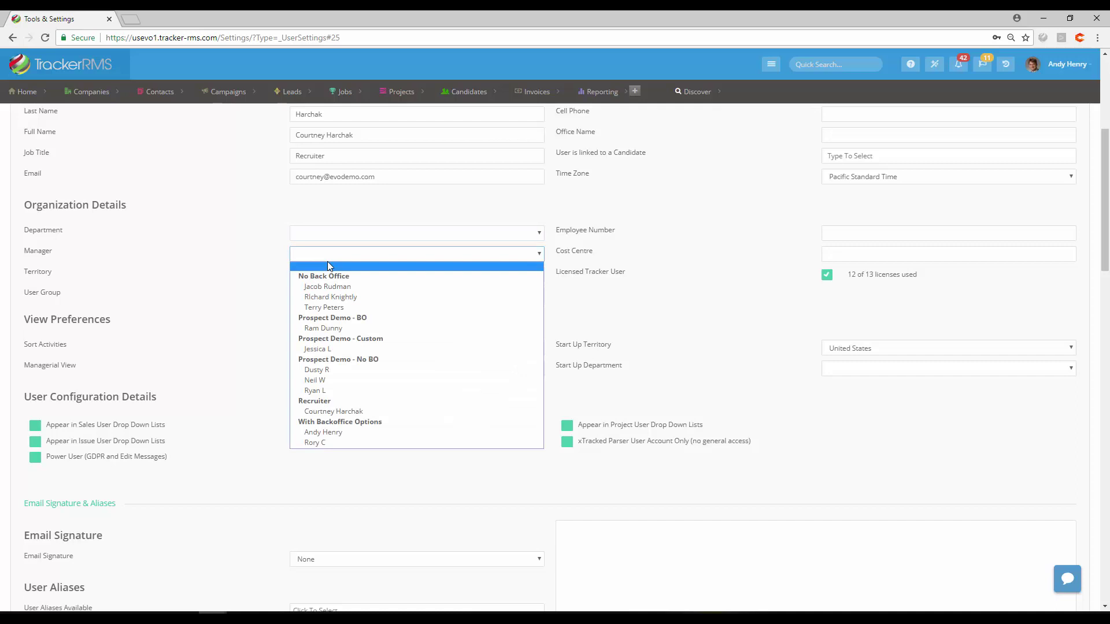
click(327, 264)
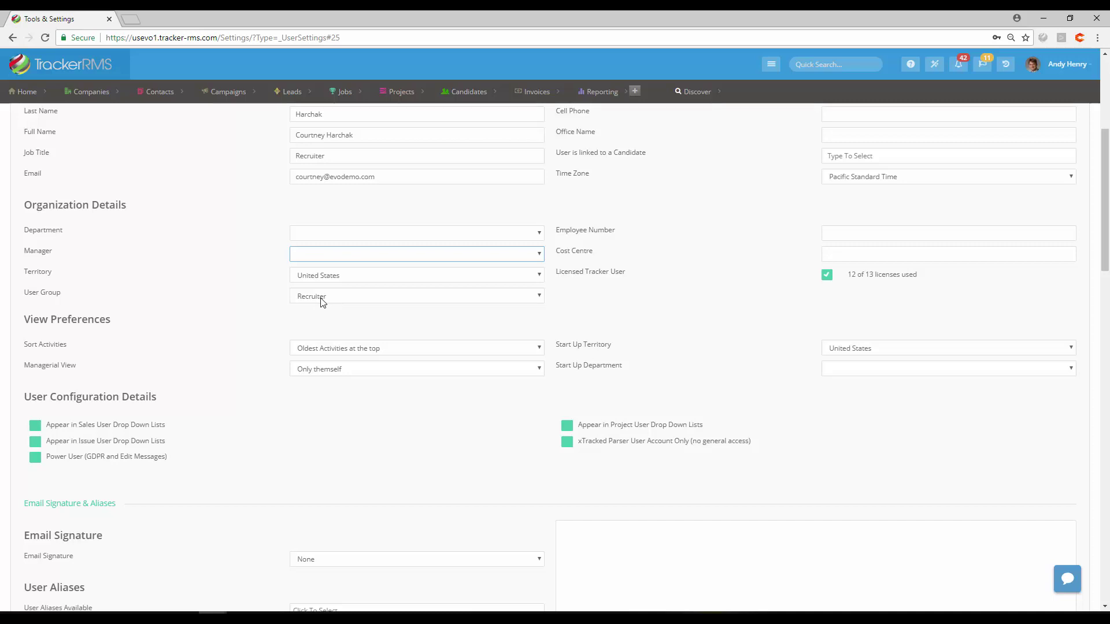
click(323, 299)
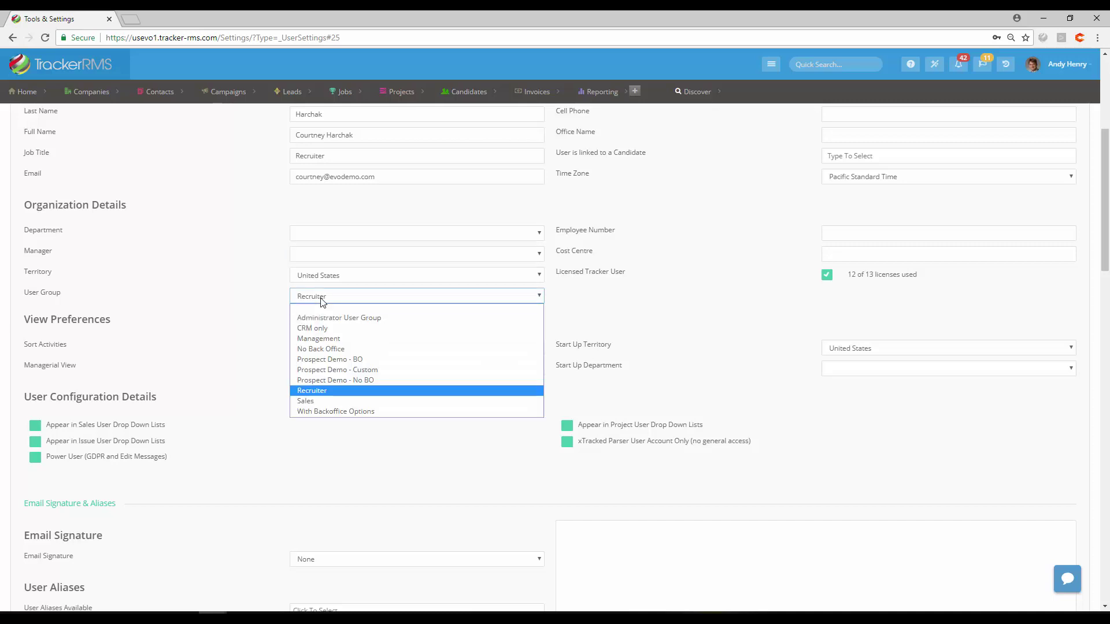
click(323, 302)
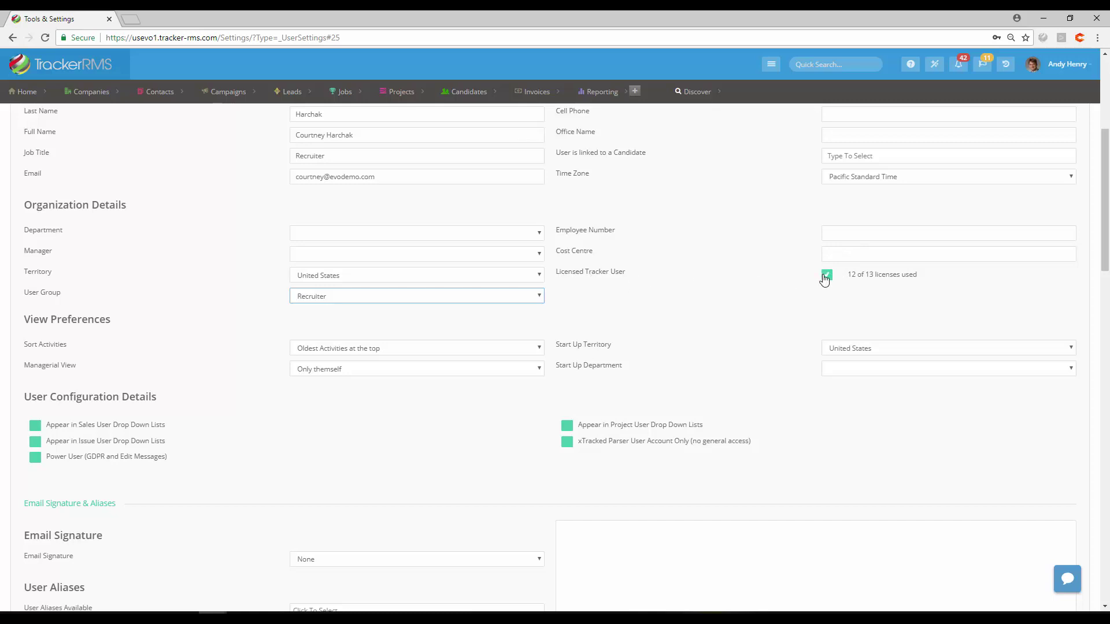
click(666, 296)
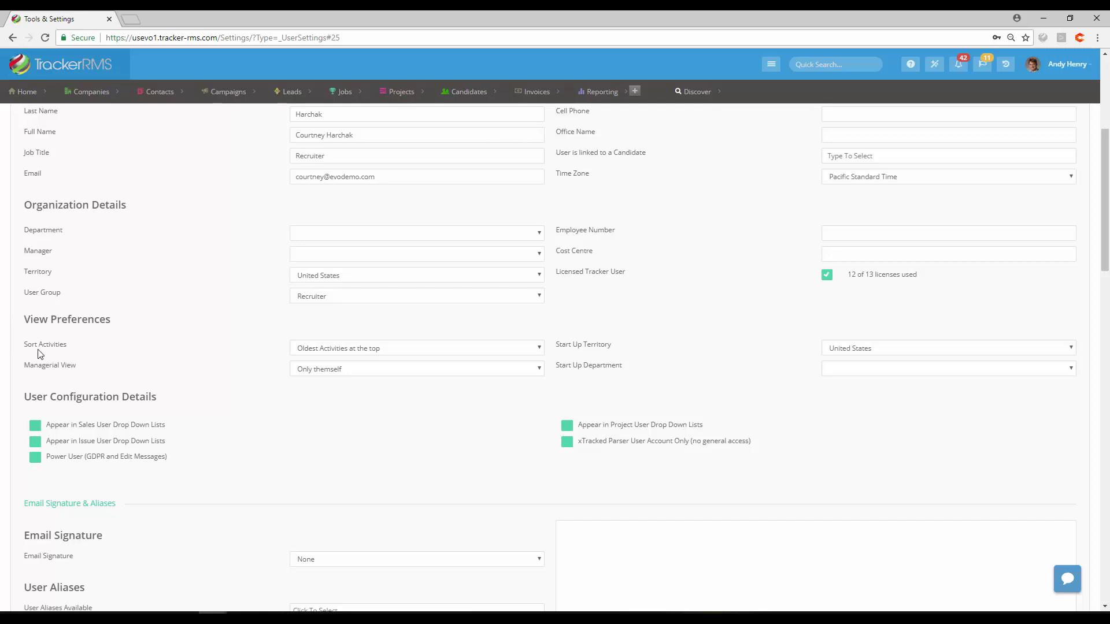
Step: Keep Oldest Activities at the top, check the manager list, and bring up Managerial View choices
click(386, 350)
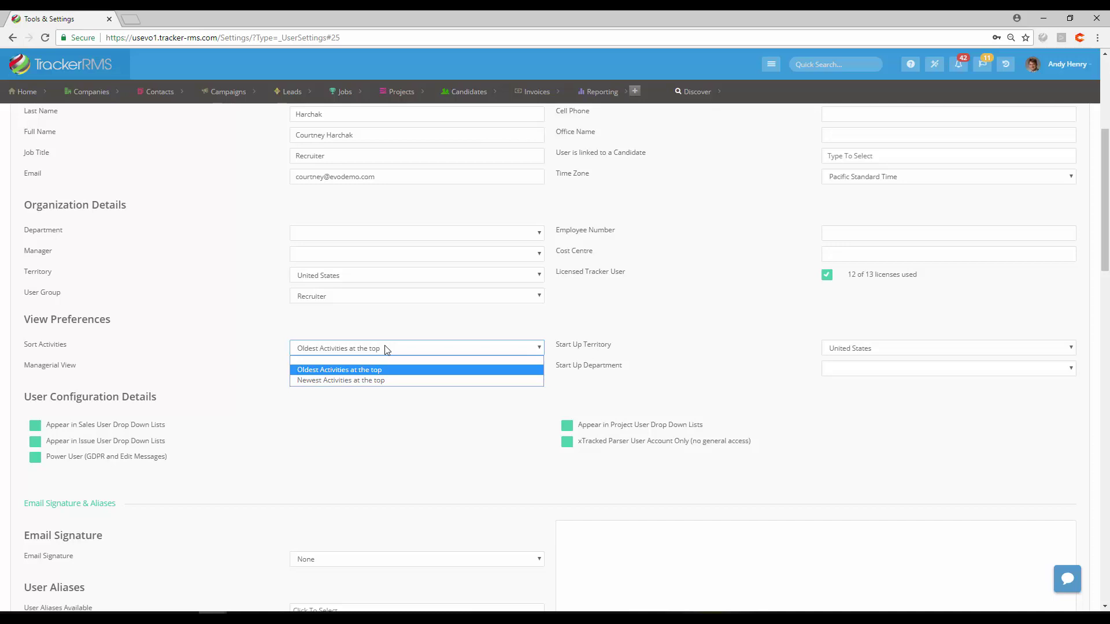
click(387, 349)
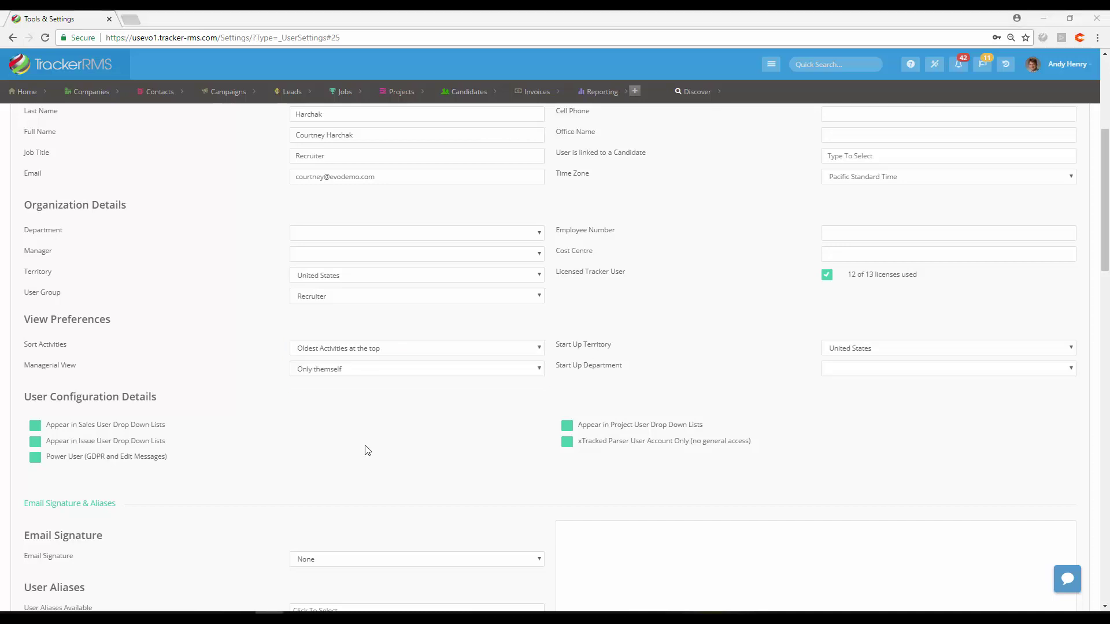
click(354, 374)
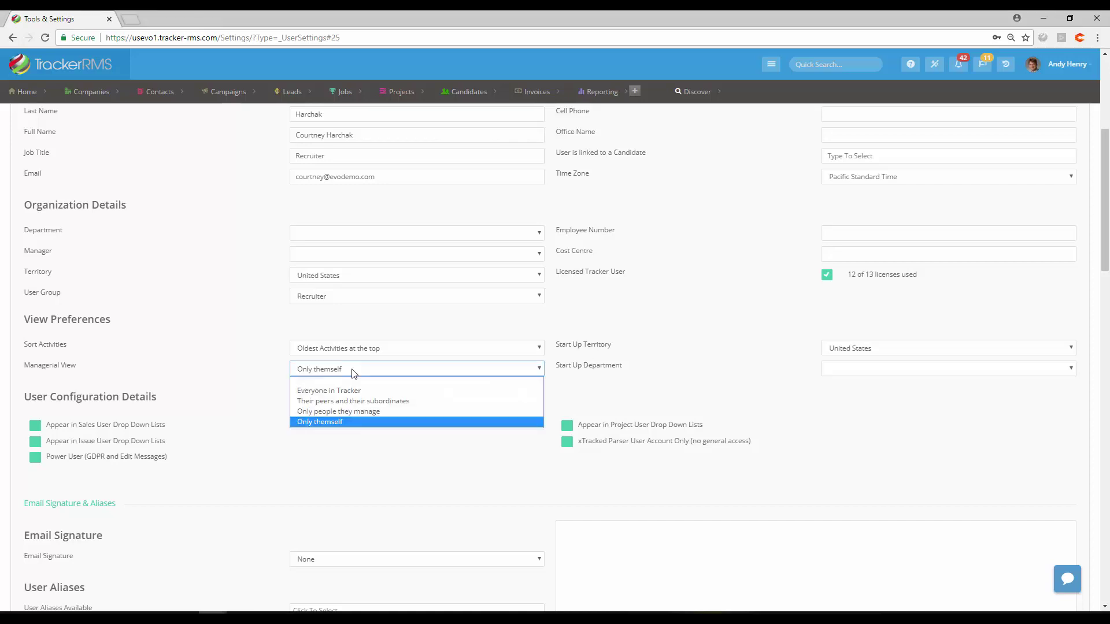
click(296, 255)
click(296, 255)
click(296, 254)
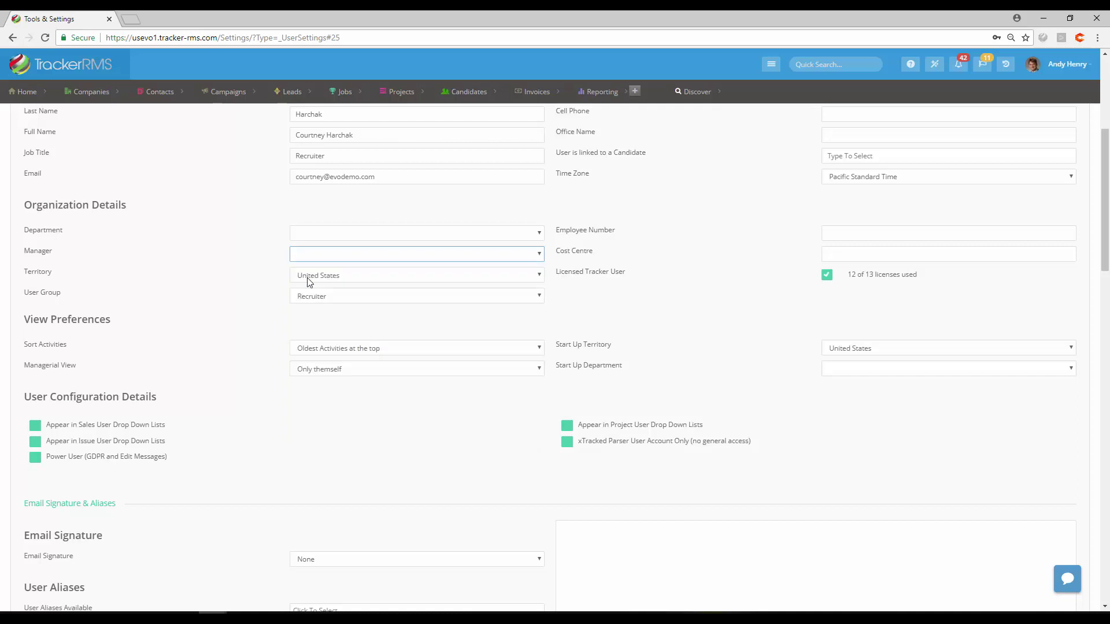
click(332, 374)
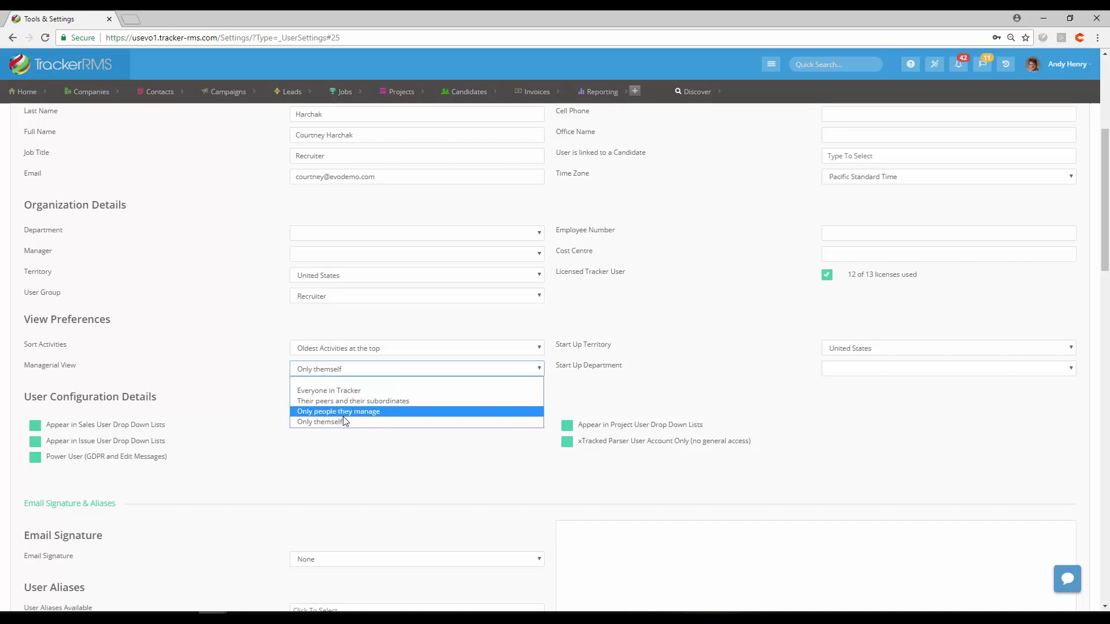
Step: Leave Managerial View at 'Only themself' and the Start Up Department dropdown empty
click(338, 451)
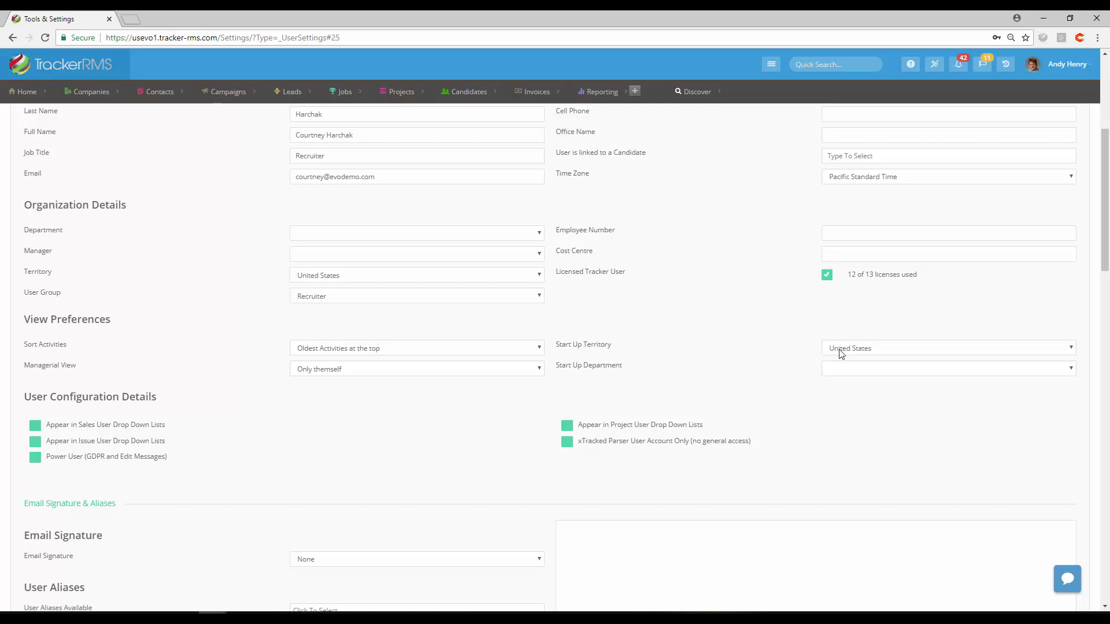
click(859, 373)
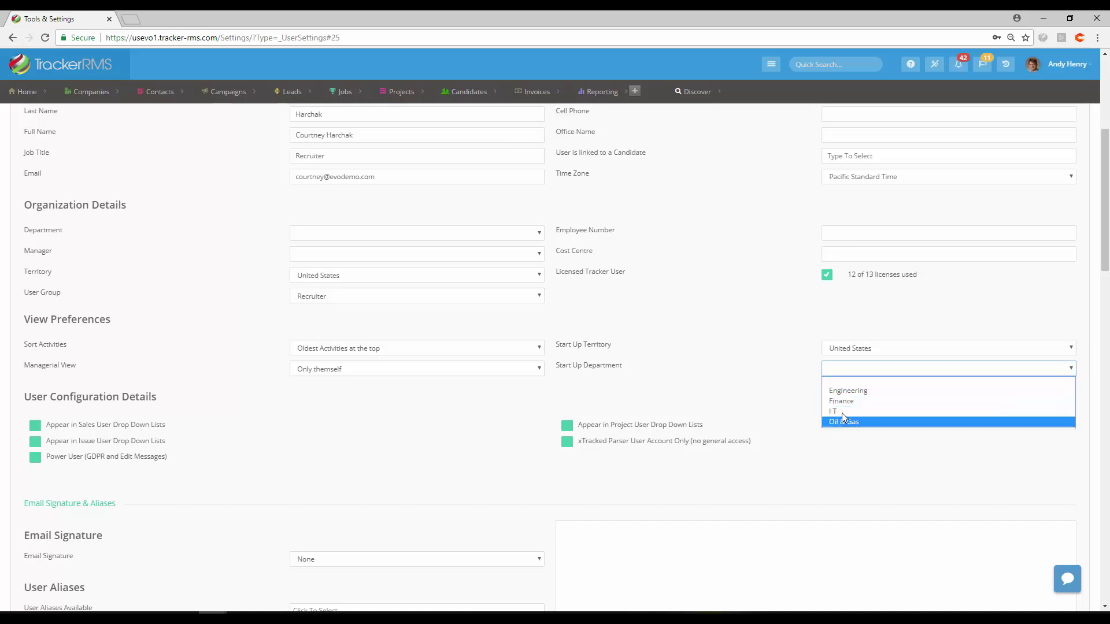
click(750, 396)
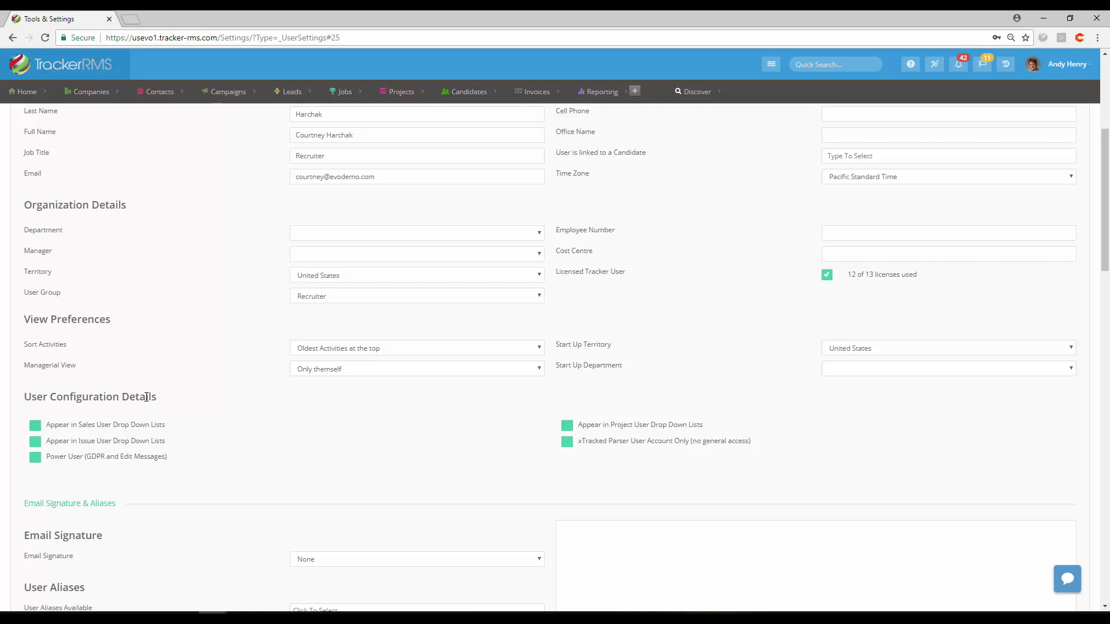
Step: Tick Appear in Sales User Drop Down Lists under User Configuration Details
click(35, 431)
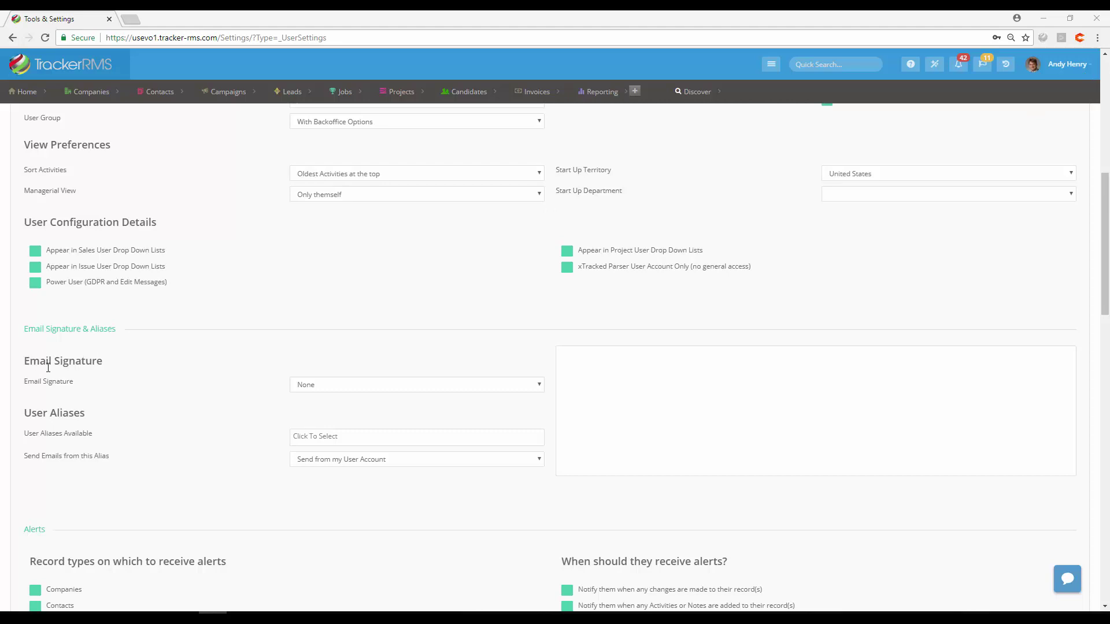
Step: Select Company Standard Email Signature, confirm it, then check the Send Emails from this Alias options
click(421, 386)
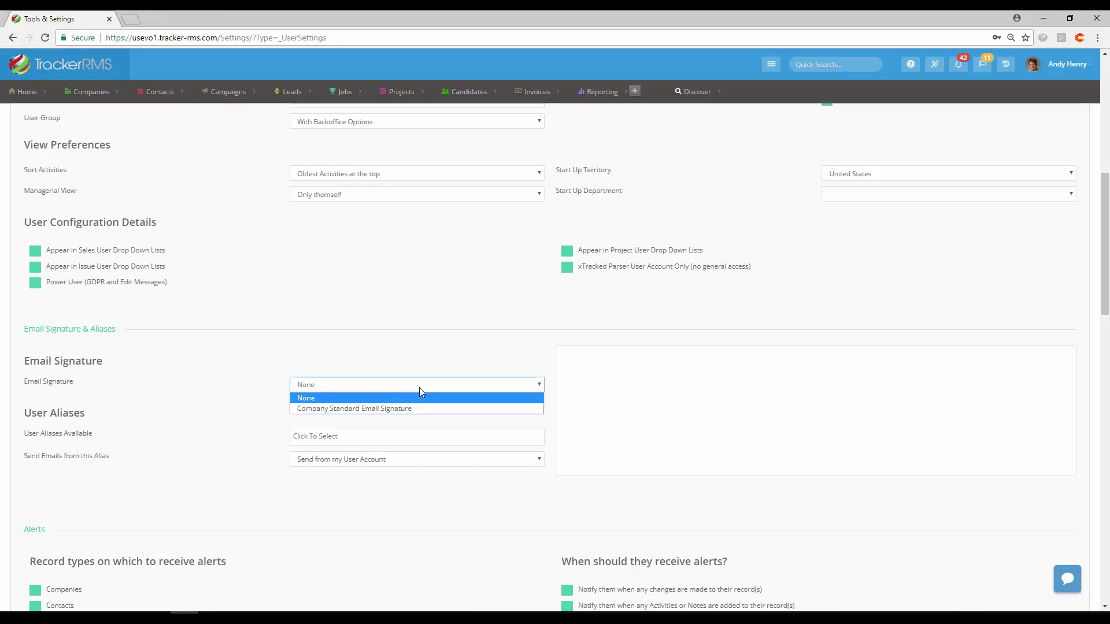
click(384, 410)
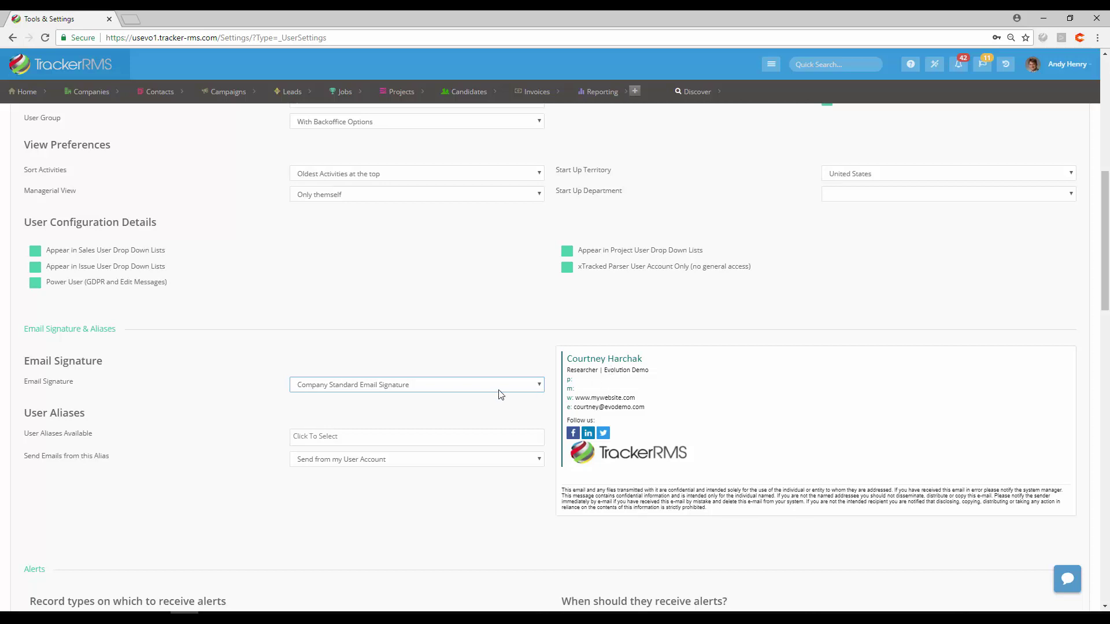
click(463, 390)
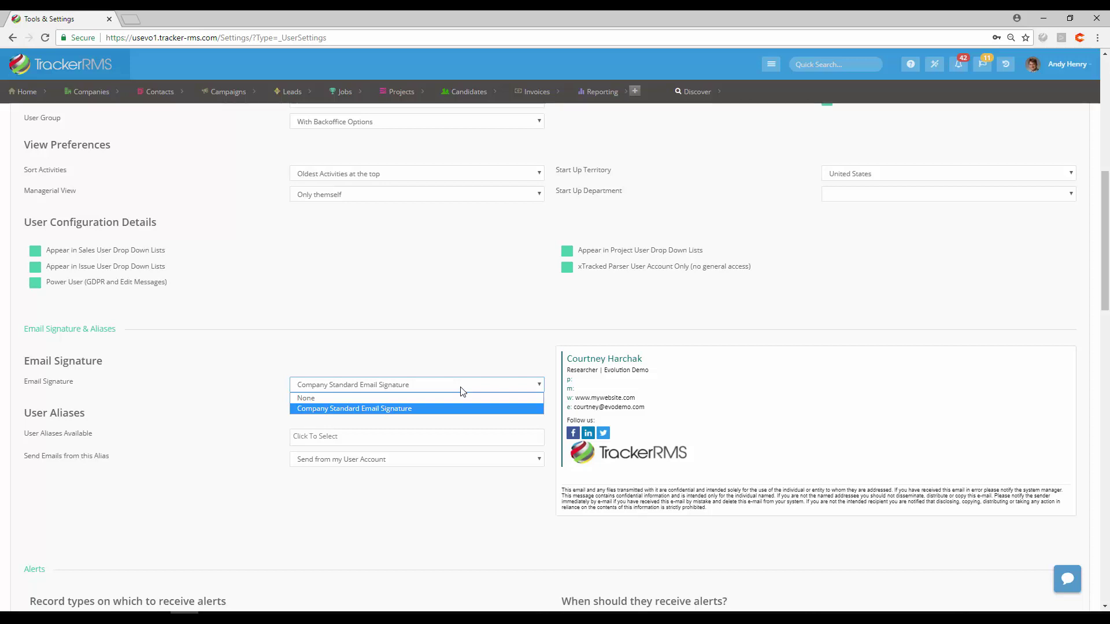
click(443, 347)
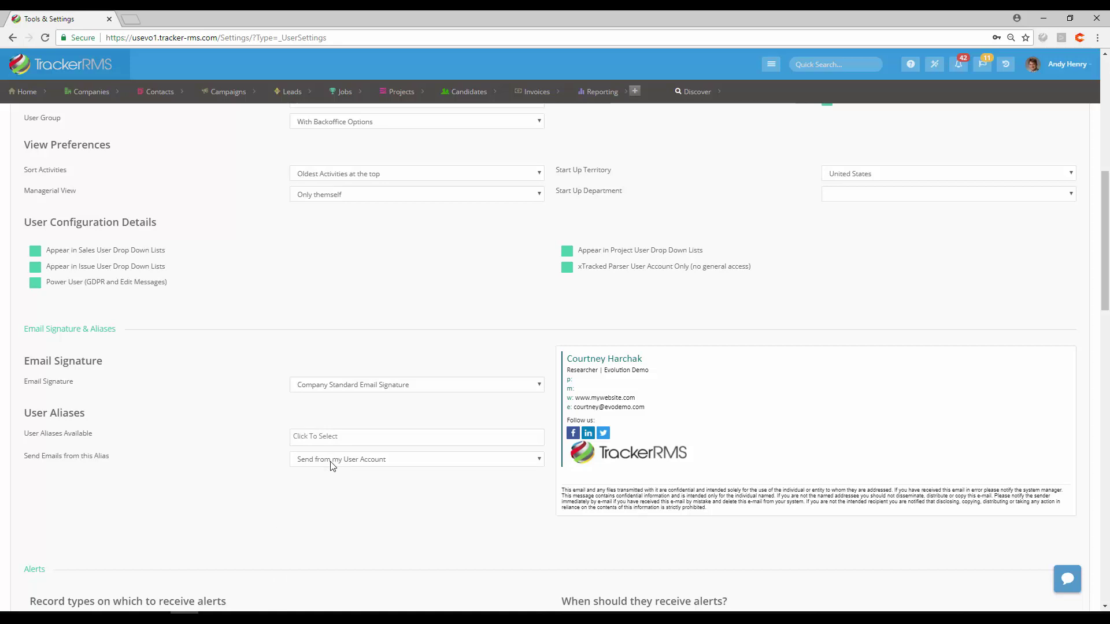
click(332, 461)
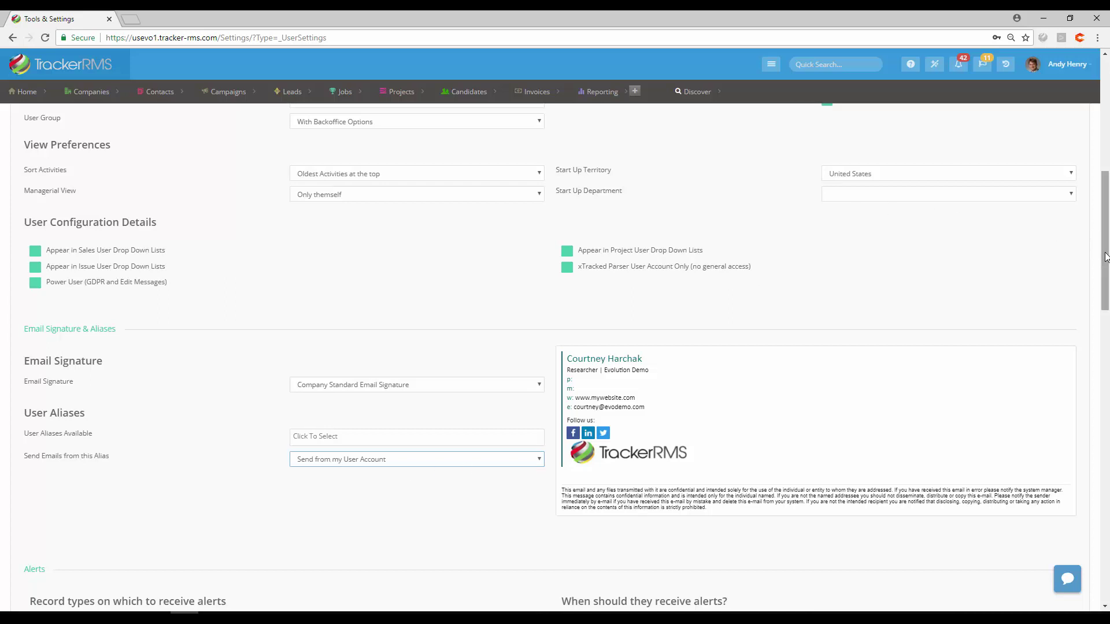
Step: Scroll down the user's settings page to the Alerts and Plugins sections
drag(1105, 256, 1106, 347)
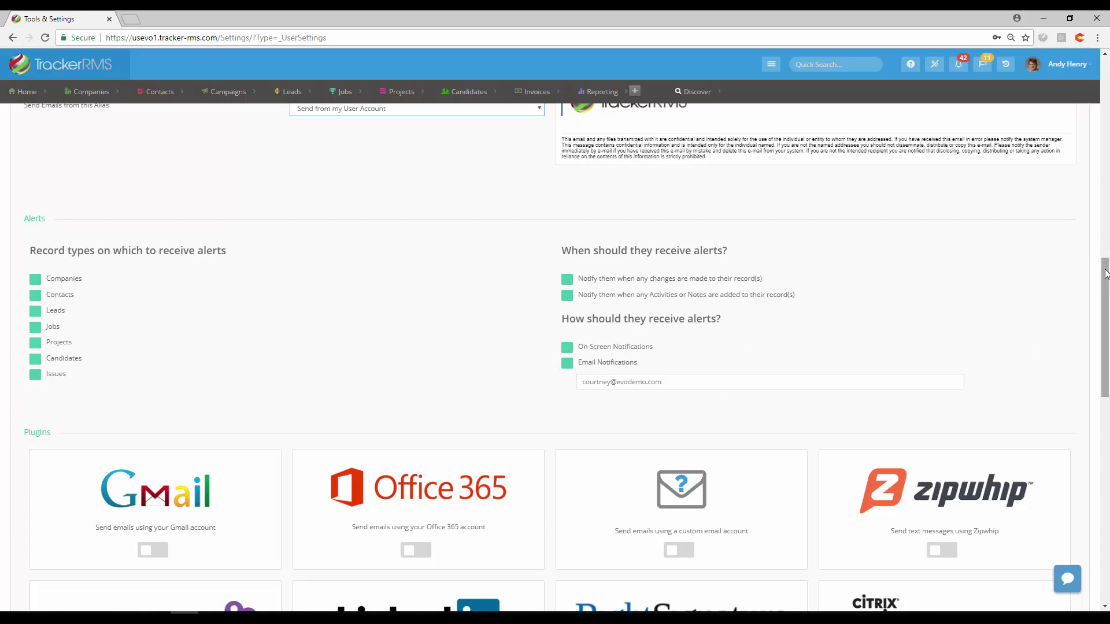
Step: Turn on the Office 365 plugin, cancelling the Email Settings dialog without entering details
drag(1106, 273, 1106, 337)
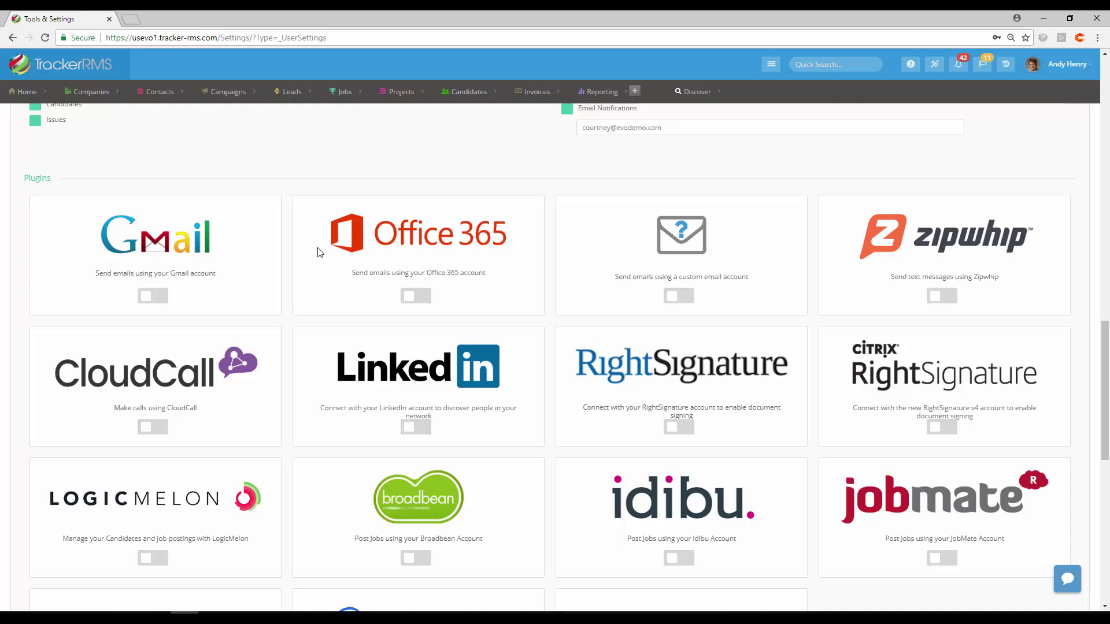
click(412, 300)
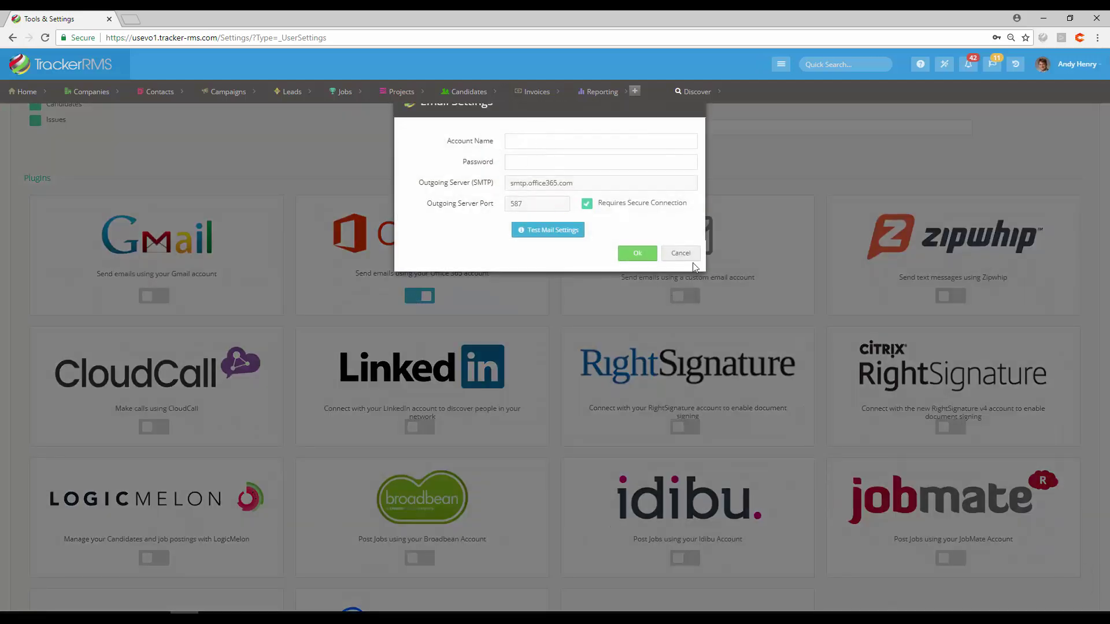
click(685, 255)
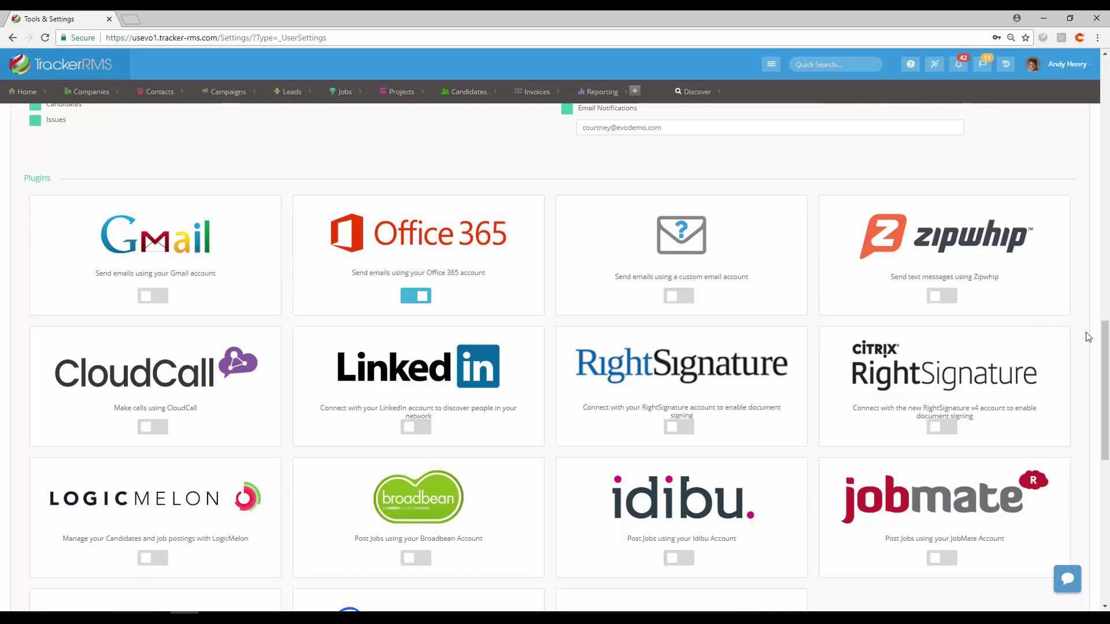
click(1107, 344)
Step: Start a new ActiveHire job board, close the form unsaved, and select the 'Revoke access' help text
drag(1107, 344, 1107, 486)
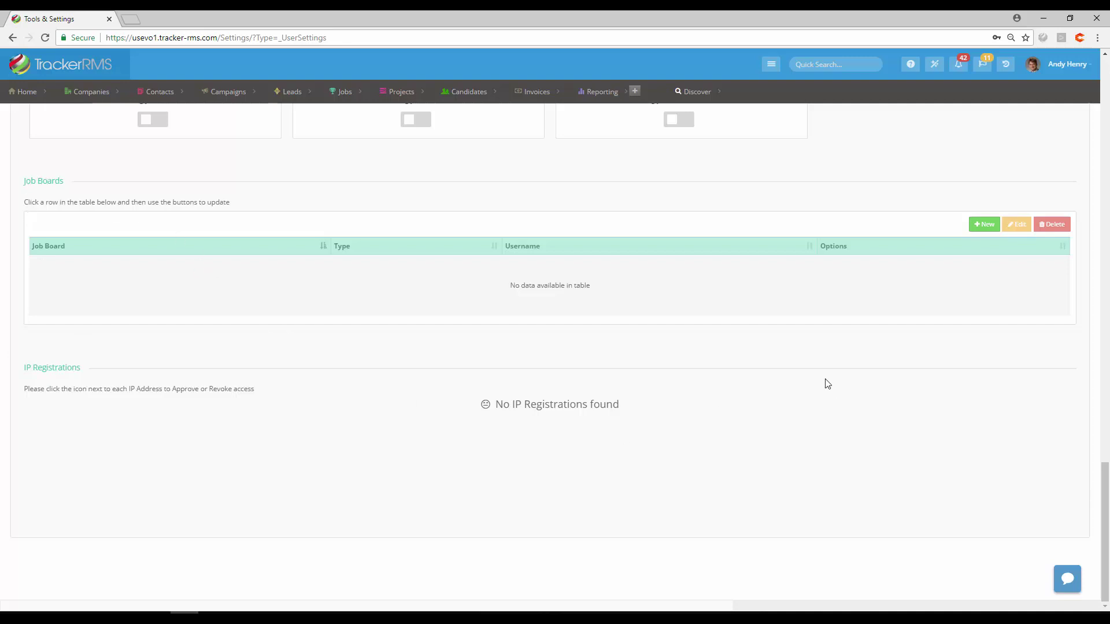
click(980, 225)
click(595, 118)
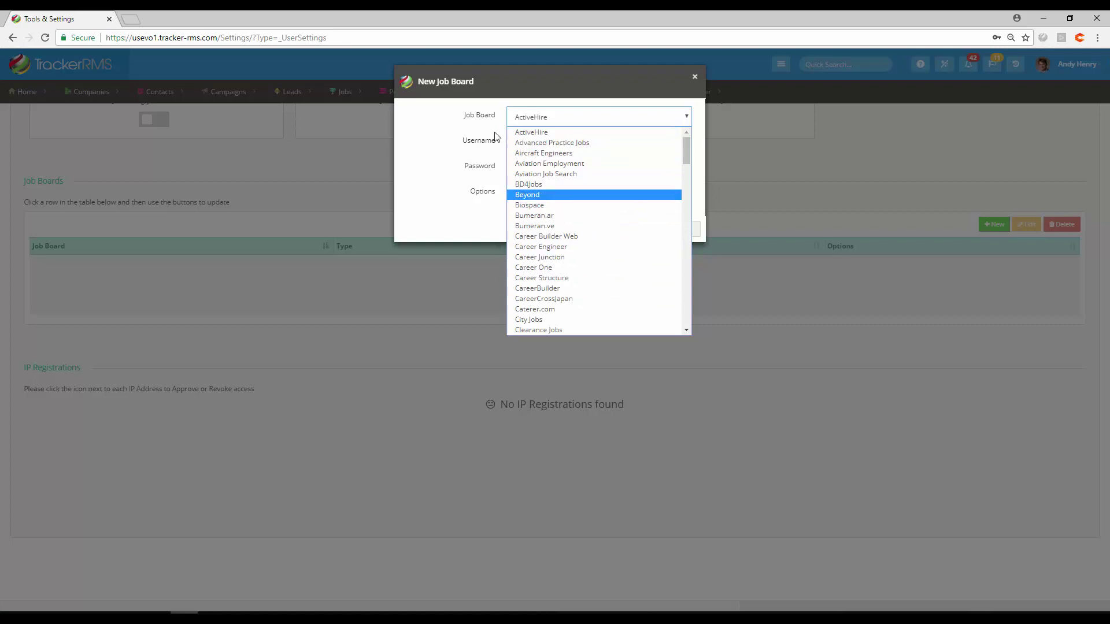
click(437, 190)
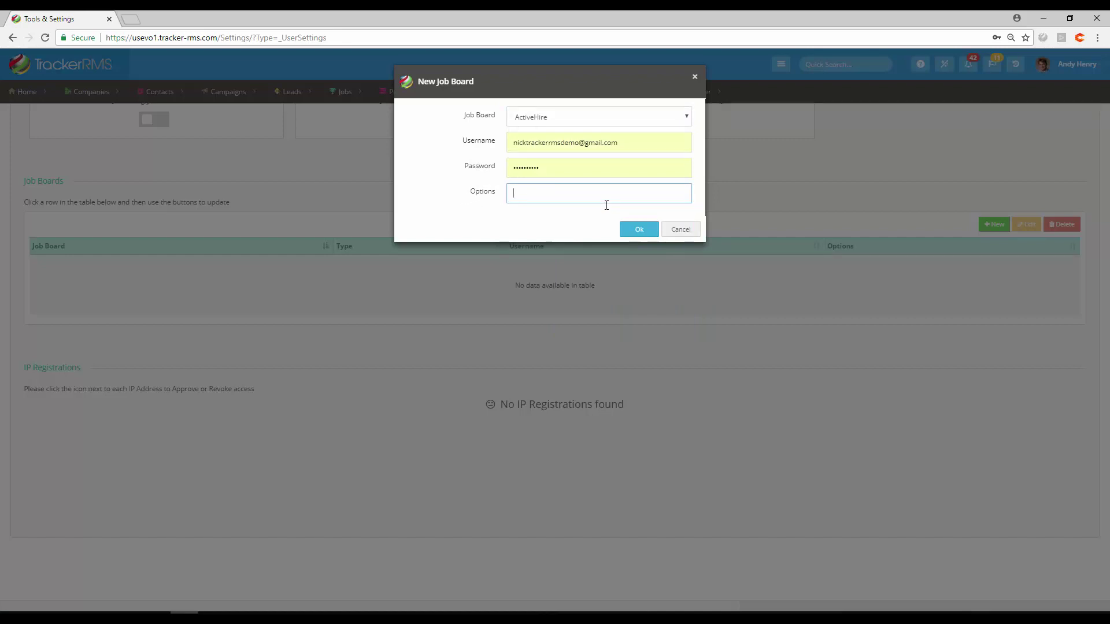
click(675, 230)
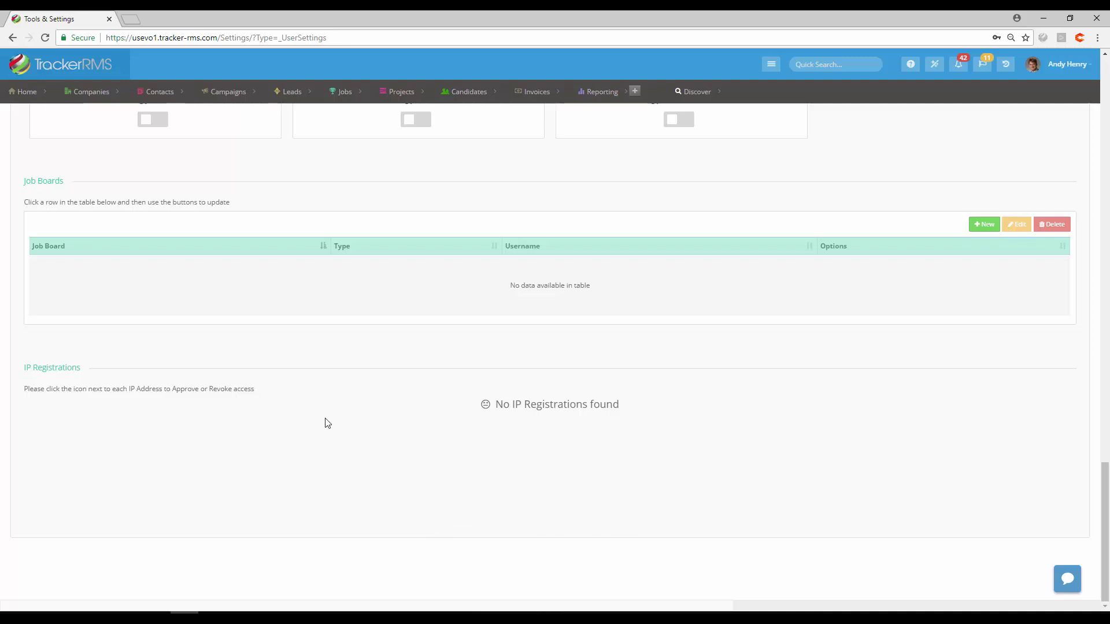
drag(210, 391, 252, 389)
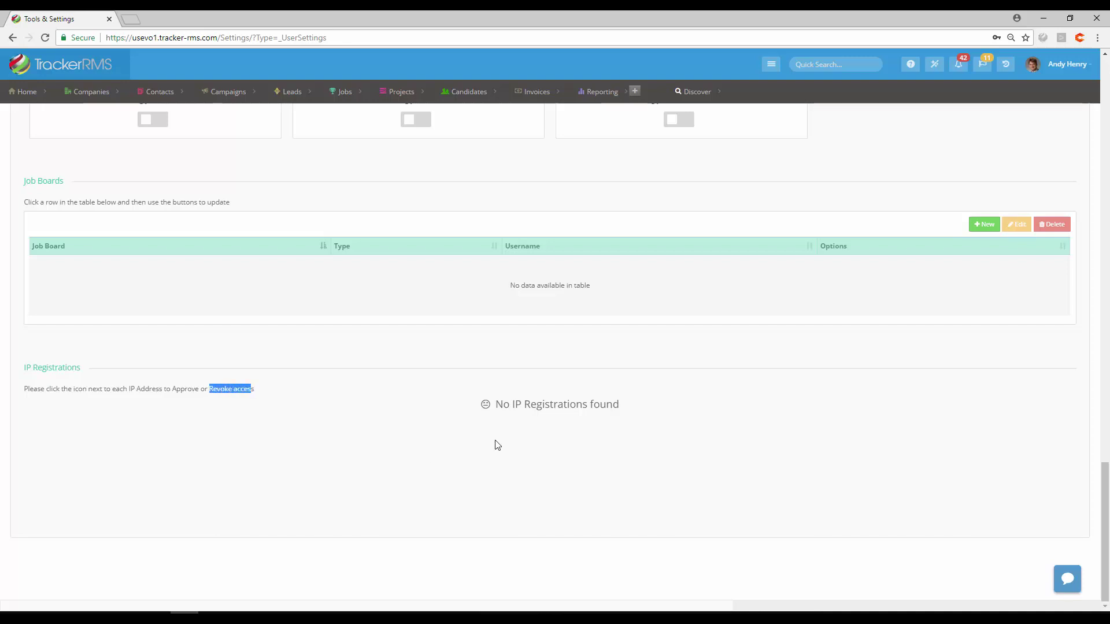